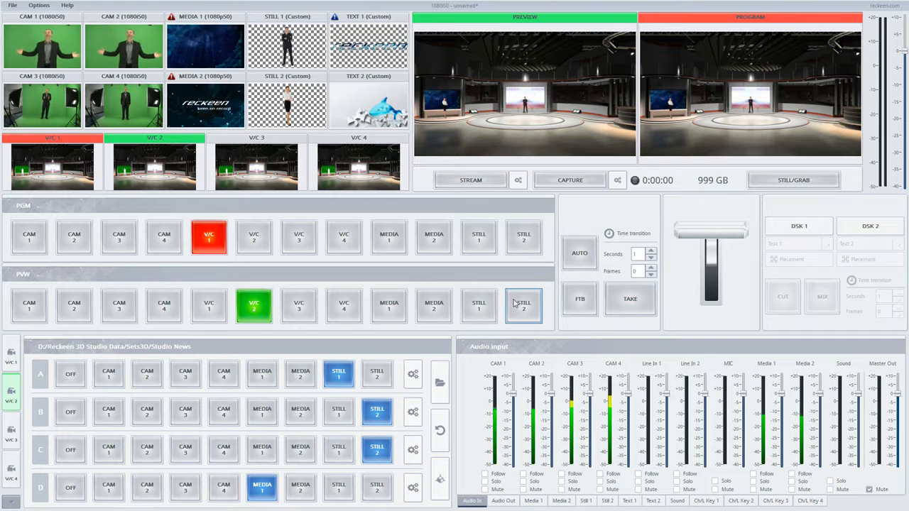
Step: Open the studio editor and load PStudioE1.recSet from the Sets3D folder, agreeing to replace the studio currently used in production
{"action": "left_click", "coordinate": [440, 479]}
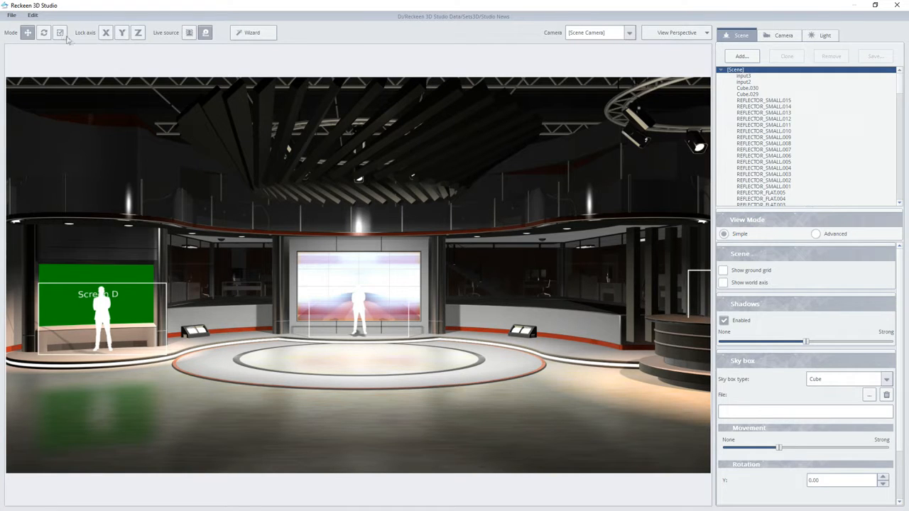
{"action": "left_click", "coordinate": [11, 16]}
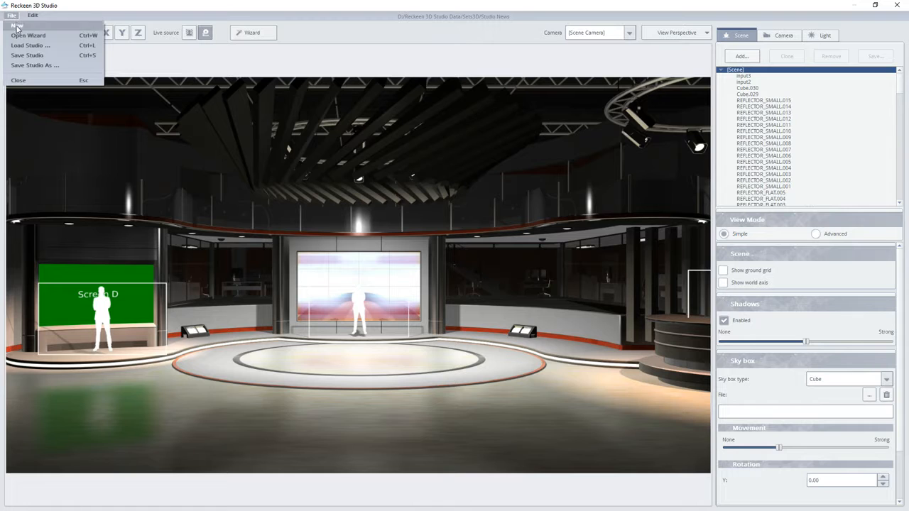
{"action": "left_click", "coordinate": [22, 46]}
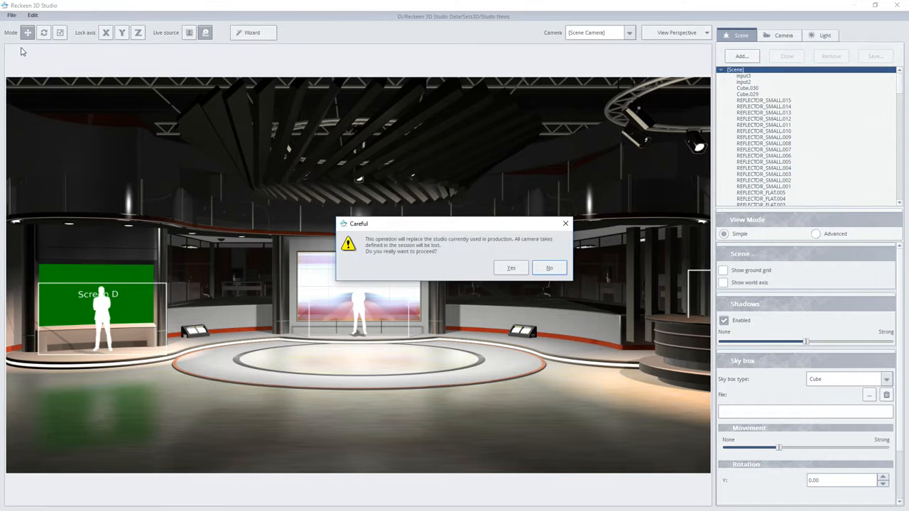
{"action": "left_click", "coordinate": [508, 269]}
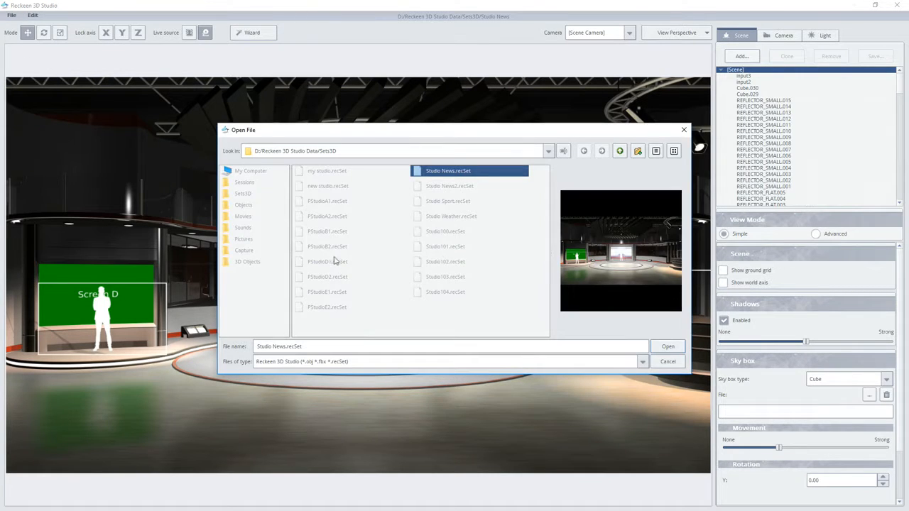
{"action": "double_click", "coordinate": [328, 292]}
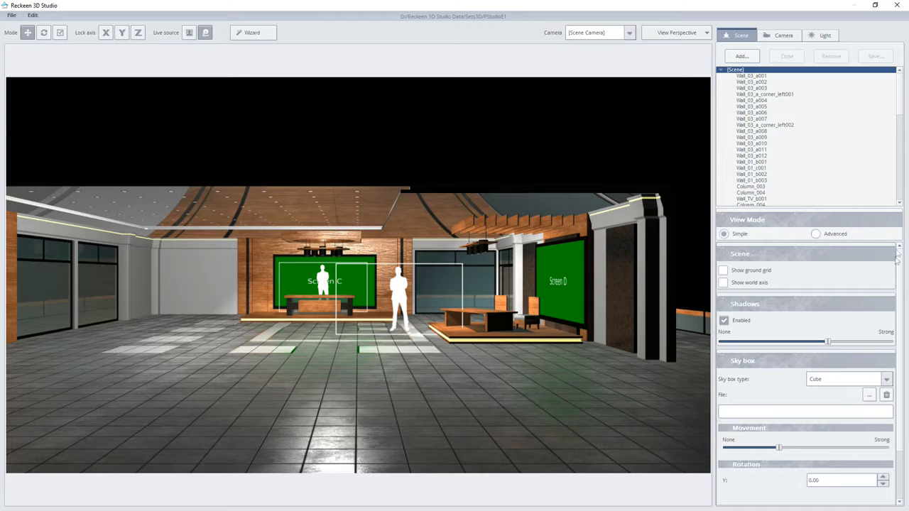
Step: Show the ground grid and the world axis in turn, hiding each one again
{"action": "left_click", "coordinate": [722, 271]}
{"action": "left_click", "coordinate": [723, 271]}
{"action": "left_click", "coordinate": [723, 282]}
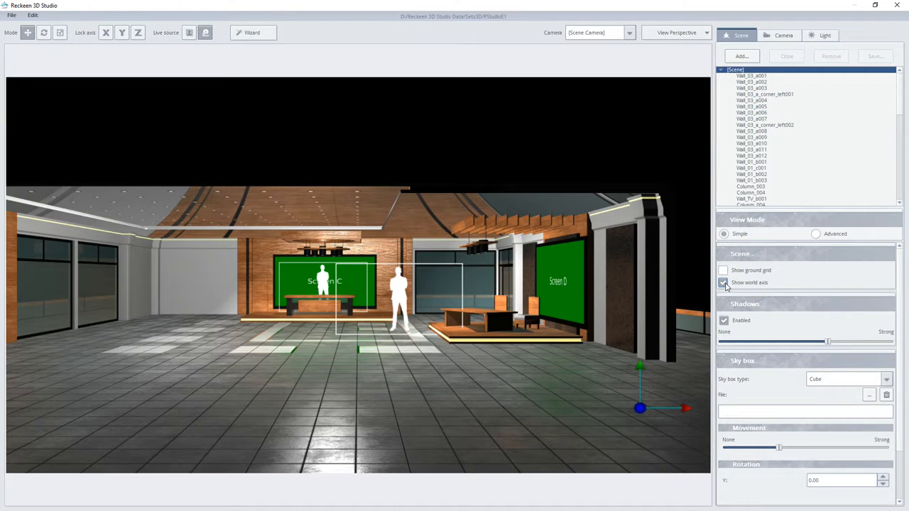
{"action": "middle_click_drag", "start_coordinate": [477, 297], "coordinate": [447, 288]}
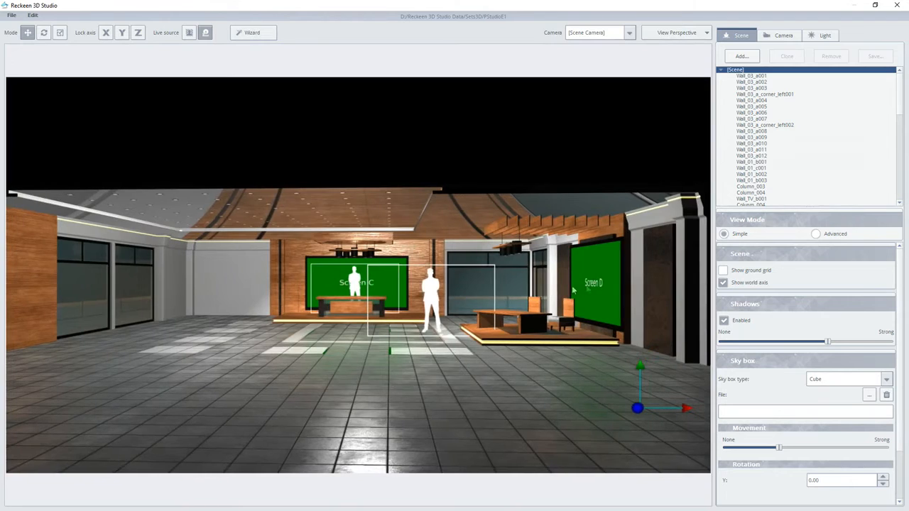
{"action": "left_click", "coordinate": [722, 283]}
Step: Turn the scene shadows off and back on while viewing the desk in front of Screen C
{"action": "scroll", "coordinate": [311, 353], "scroll_direction": "up", "scroll_amount": 2}
{"action": "middle_click_drag", "start_coordinate": [374, 372], "coordinate": [430, 365]}
{"action": "scroll", "coordinate": [341, 372], "scroll_direction": "up", "scroll_amount": 3}
{"action": "middle_click_drag", "start_coordinate": [334, 374], "coordinate": [473, 371]}
{"action": "left_click", "coordinate": [723, 320]}
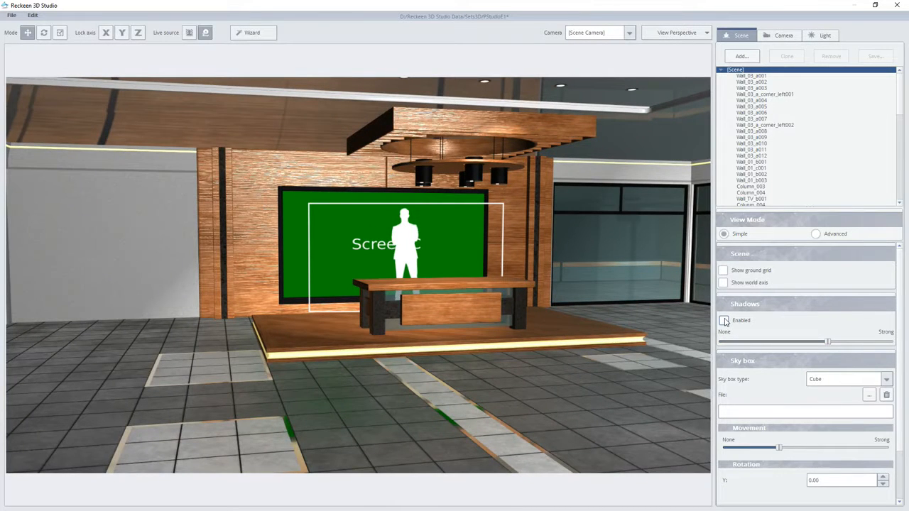
{"action": "left_click", "coordinate": [724, 320]}
Step: Lower the shadow strength to about halfway between None and Strong, with the desk platform in close view
{"action": "scroll", "coordinate": [447, 376], "scroll_direction": "up", "scroll_amount": 3}
{"action": "middle_click_drag", "start_coordinate": [352, 384], "coordinate": [490, 393]}
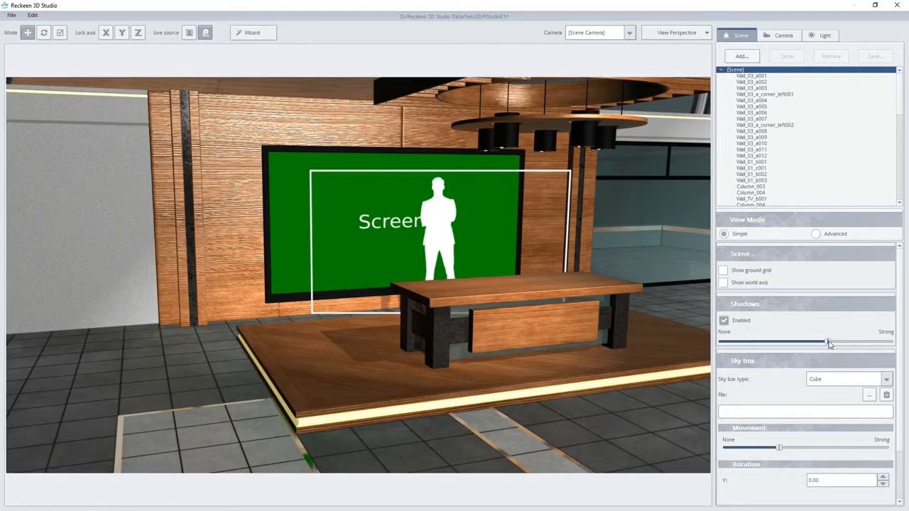
{"action": "left_click_drag", "start_coordinate": [829, 344], "coordinate": [805, 345]}
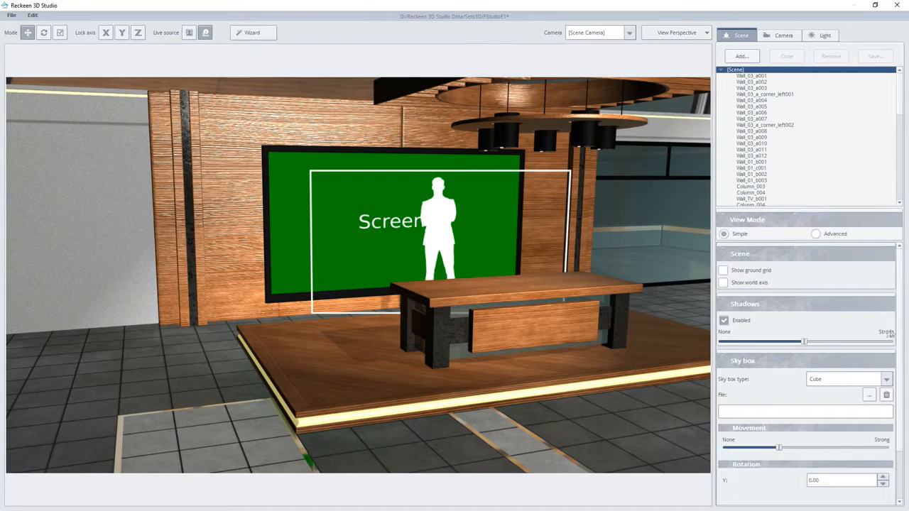
Step: Load Sky1.dds as the cube sky box and set its Y rotation to 50
{"action": "left_click_drag", "start_coordinate": [899, 319], "coordinate": [899, 369]}
{"action": "scroll", "coordinate": [606, 308], "scroll_direction": "down", "scroll_amount": 3}
{"action": "scroll", "coordinate": [606, 307], "scroll_direction": "down", "scroll_amount": 2}
{"action": "middle_click_drag", "start_coordinate": [526, 302], "coordinate": [460, 276]}
{"action": "scroll", "coordinate": [463, 275], "scroll_direction": "down", "scroll_amount": 2}
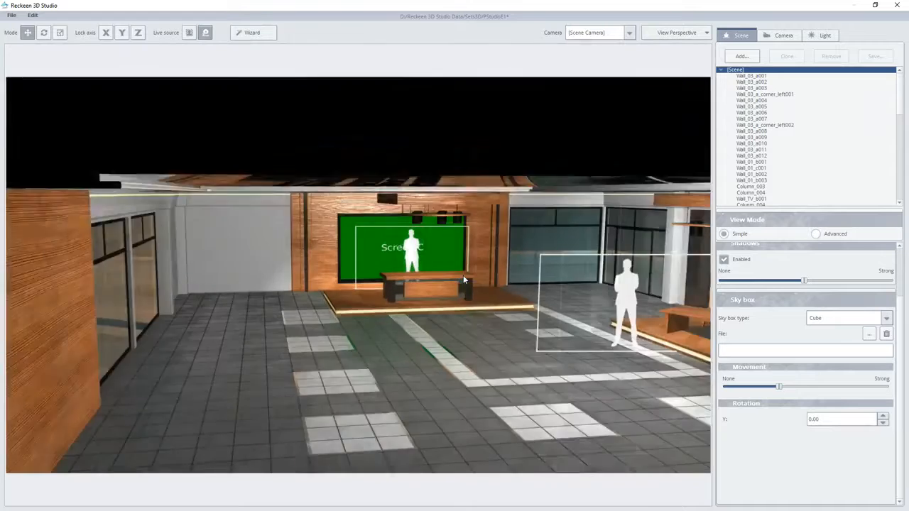
{"action": "scroll", "coordinate": [463, 277], "scroll_direction": "down", "scroll_amount": 3}
{"action": "middle_click_drag", "start_coordinate": [520, 285], "coordinate": [466, 253]}
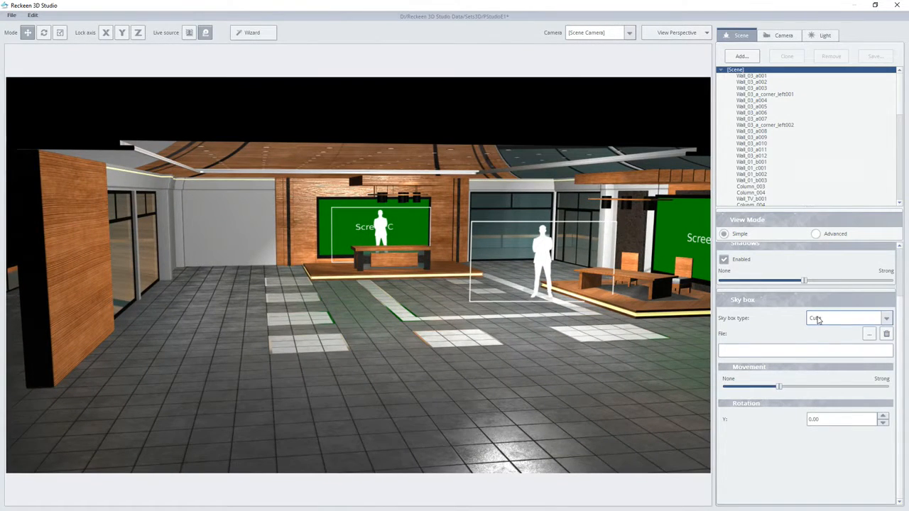
{"action": "left_click", "coordinate": [869, 334]}
{"action": "double_click", "coordinate": [352, 173]}
{"action": "right_click_drag", "start_coordinate": [410, 228], "coordinate": [410, 212]}
{"action": "scroll", "coordinate": [414, 224], "scroll_direction": "down", "scroll_amount": 1}
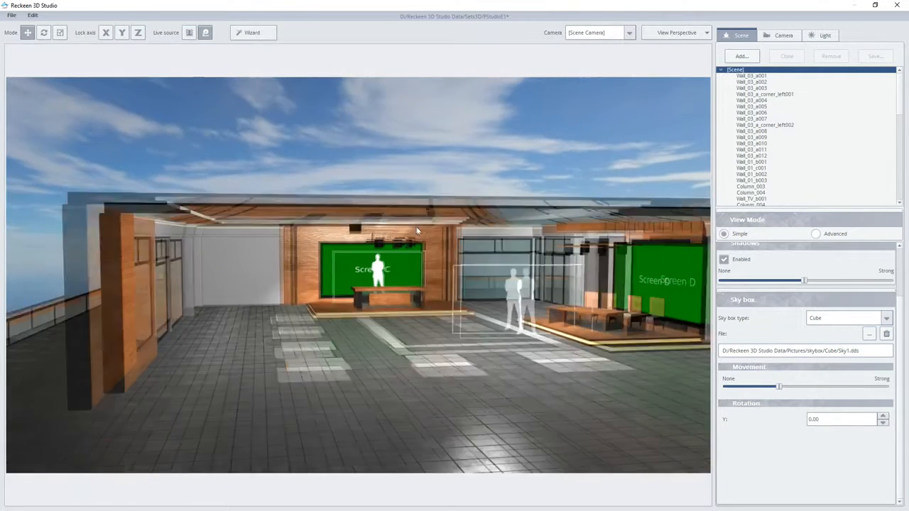
{"action": "left_click_drag", "start_coordinate": [834, 418], "coordinate": [778, 421]}
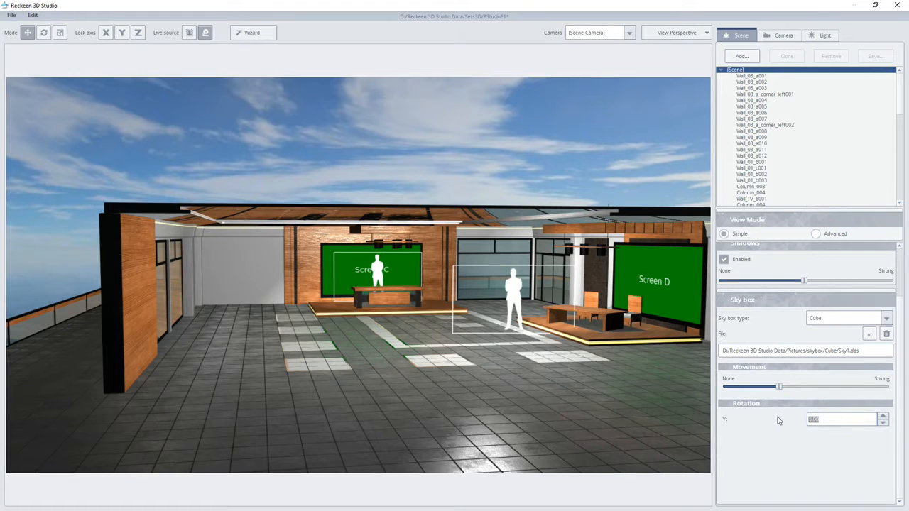
{"action": "key", "text": "Return"}
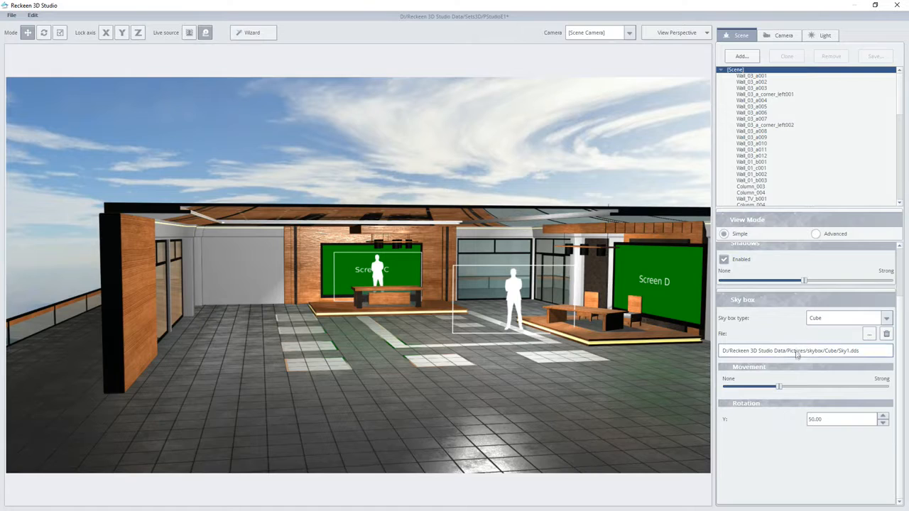
Step: Change the sky box type to Cylinder and load City 180.jpg from the Pictures/skybox folder
{"action": "left_click", "coordinate": [820, 319]}
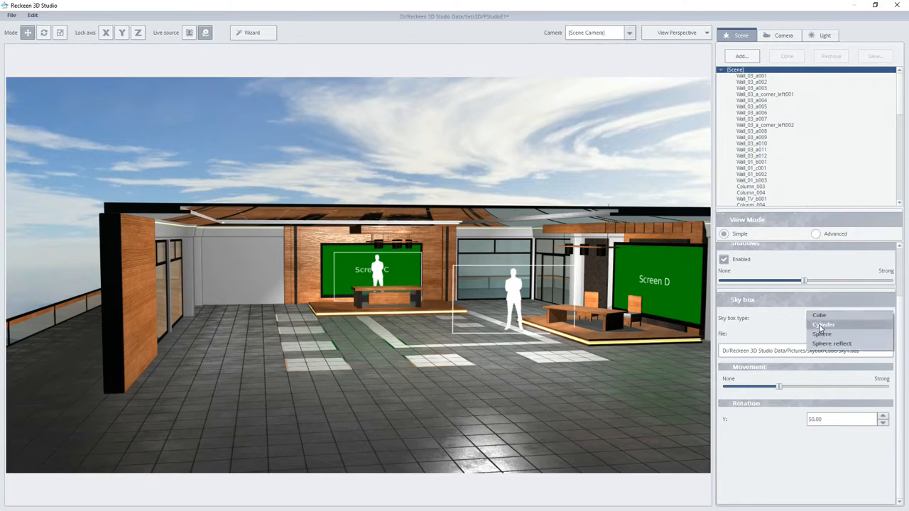
{"action": "left_click", "coordinate": [820, 325]}
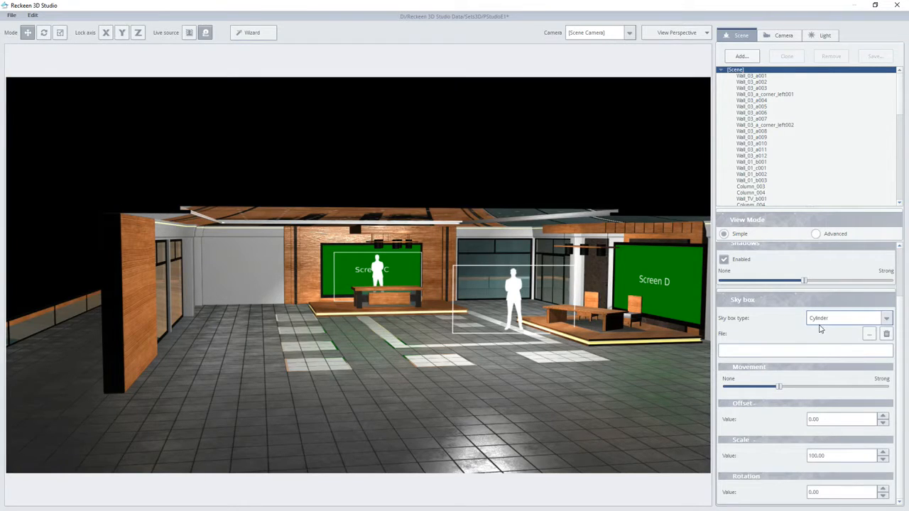
{"action": "left_click", "coordinate": [868, 333]}
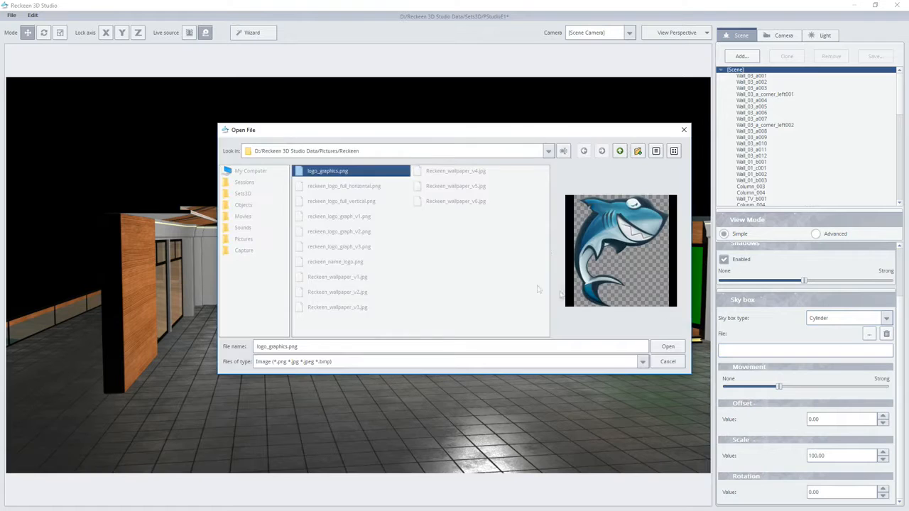
{"action": "left_click", "coordinate": [619, 150]}
{"action": "double_click", "coordinate": [437, 219]}
{"action": "left_click", "coordinate": [308, 233]}
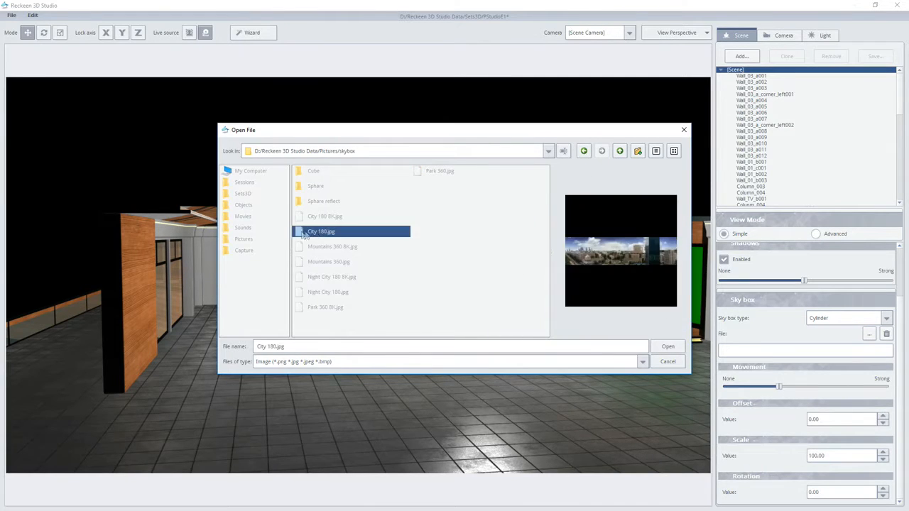
{"action": "double_click", "coordinate": [326, 233]}
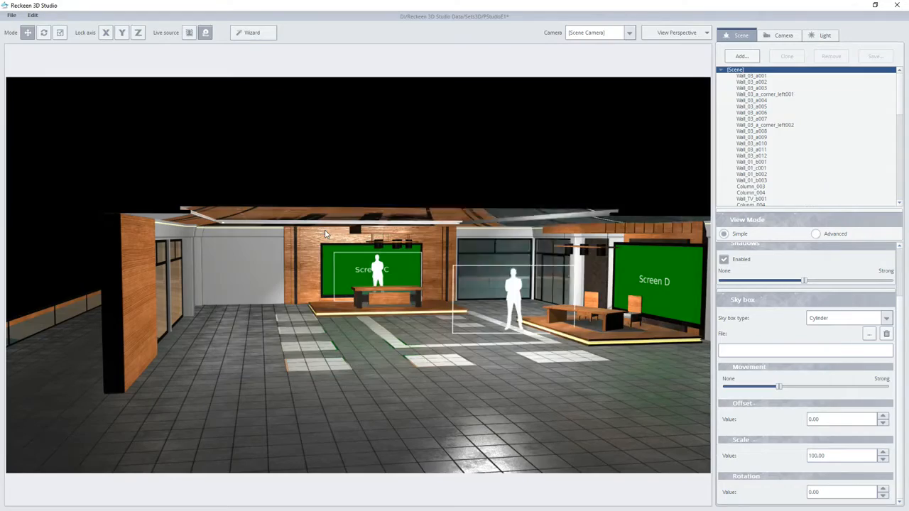
{"action": "right_click_drag", "start_coordinate": [487, 254], "coordinate": [409, 279]}
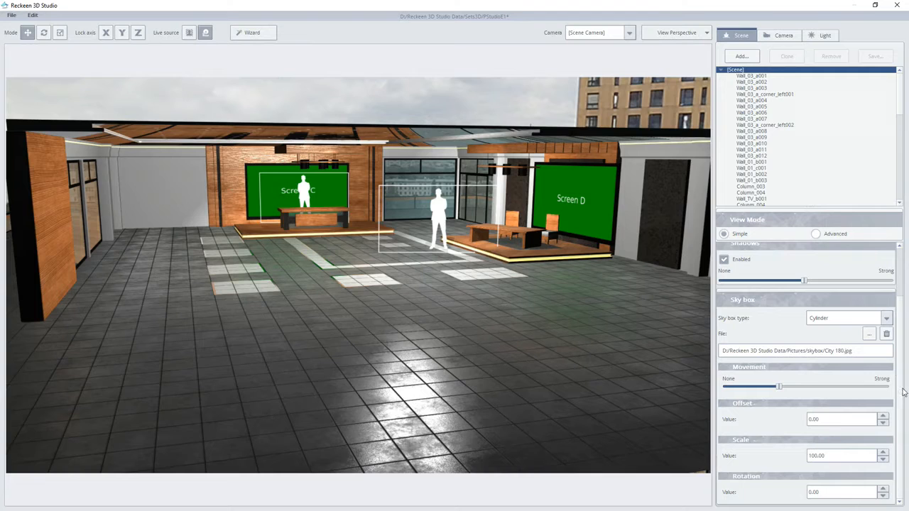
Step: Set the cylinder sky box offset to 20 and its scale to 50
{"action": "left_click_drag", "start_coordinate": [838, 418], "coordinate": [790, 420]}
{"action": "type", "text": "20"}
{"action": "key", "text": "Return"}
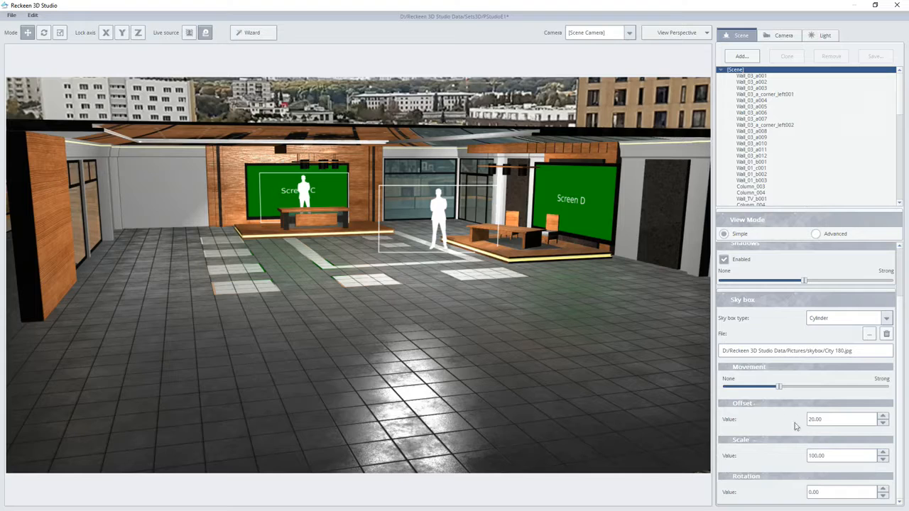
{"action": "double_click", "coordinate": [836, 455]}
{"action": "type", "text": "50"}
{"action": "key", "text": "Return"}
{"action": "right_click_drag", "start_coordinate": [451, 354], "coordinate": [454, 324]}
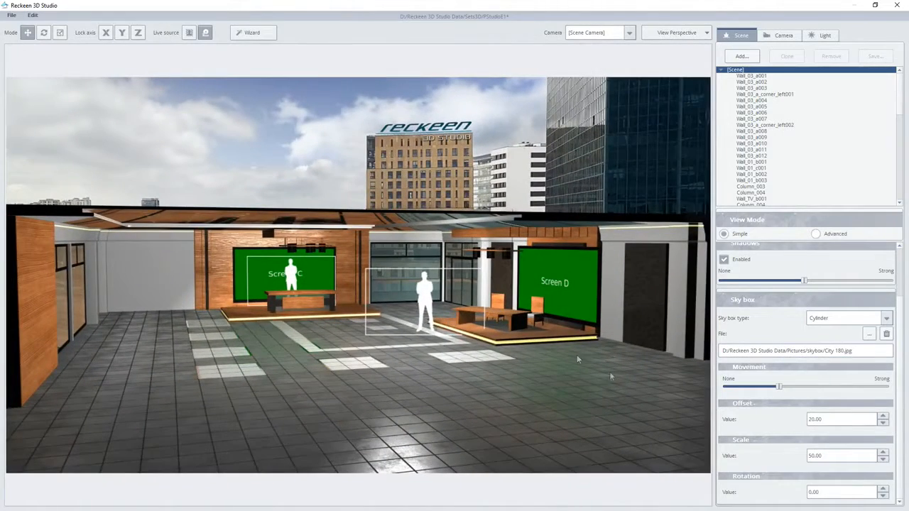
Step: Set the rotation of the cylinder sky box to 10
{"action": "left_click", "coordinate": [829, 490]}
{"action": "type", "text": "10"}
{"action": "key", "text": "Return"}
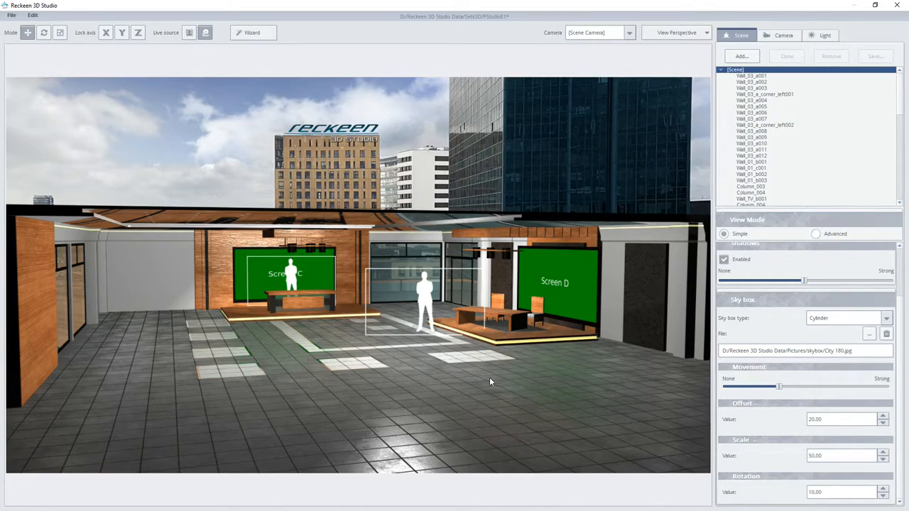
Step: Increase the sky box movement to slightly past the middle and check the effect by shifting the view
{"action": "scroll", "coordinate": [489, 377], "scroll_direction": "up", "scroll_amount": 4}
{"action": "middle_click_drag", "start_coordinate": [490, 378], "coordinate": [411, 355]}
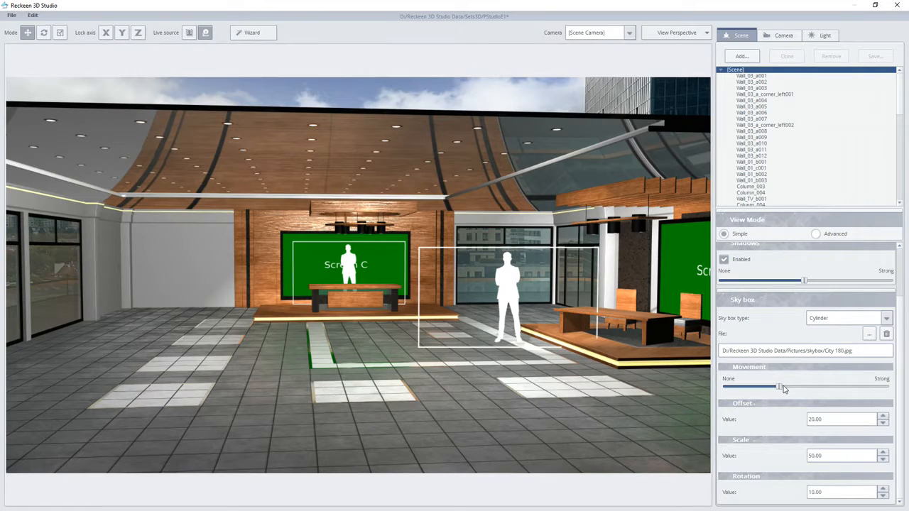
{"action": "left_click_drag", "start_coordinate": [780, 389], "coordinate": [816, 389]}
{"action": "middle_click_drag", "start_coordinate": [617, 374], "coordinate": [551, 375]}
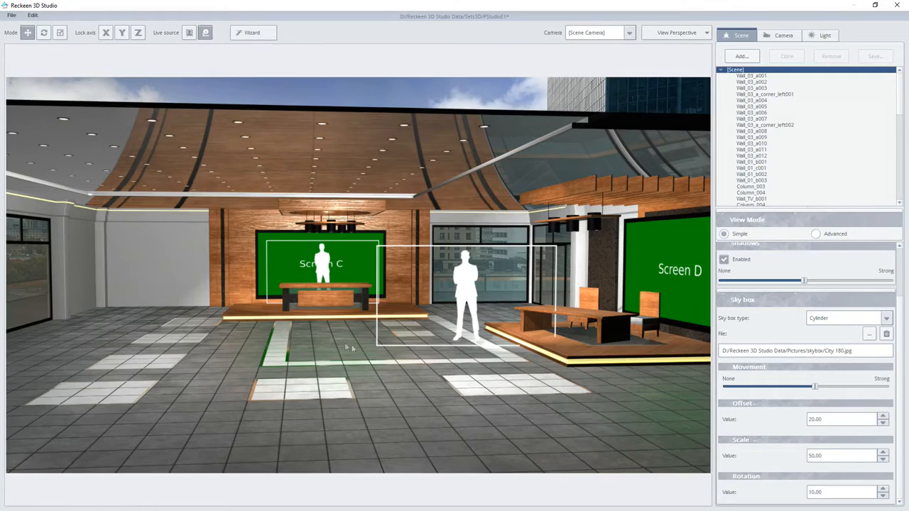
Step: Select the desk on the platform in front of Screen C
{"action": "middle_click_drag", "start_coordinate": [327, 347], "coordinate": [427, 353]}
{"action": "scroll", "coordinate": [426, 356], "scroll_direction": "up", "scroll_amount": 3}
{"action": "middle_click_drag", "start_coordinate": [353, 362], "coordinate": [423, 364]}
{"action": "scroll", "coordinate": [412, 367], "scroll_direction": "up", "scroll_amount": 3}
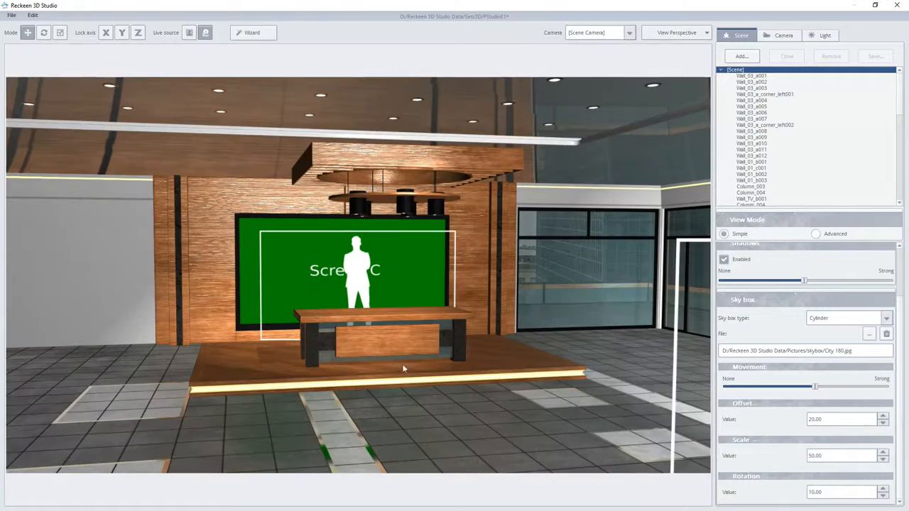
{"action": "left_click", "coordinate": [380, 342]}
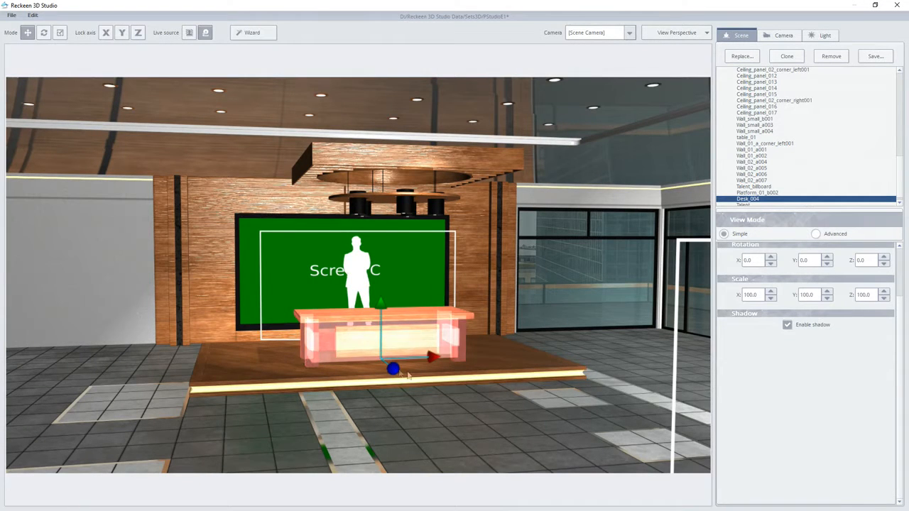
Step: Use the Advanced view mode and expand Desk_004 in the scene list to list its component parts
{"action": "scroll", "coordinate": [902, 181], "scroll_direction": "down", "scroll_amount": 1}
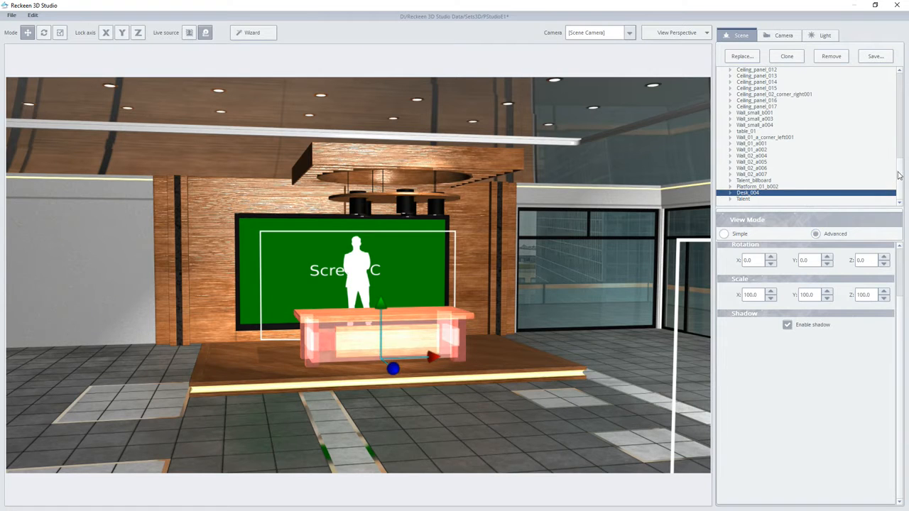
{"action": "left_click", "coordinate": [730, 194]}
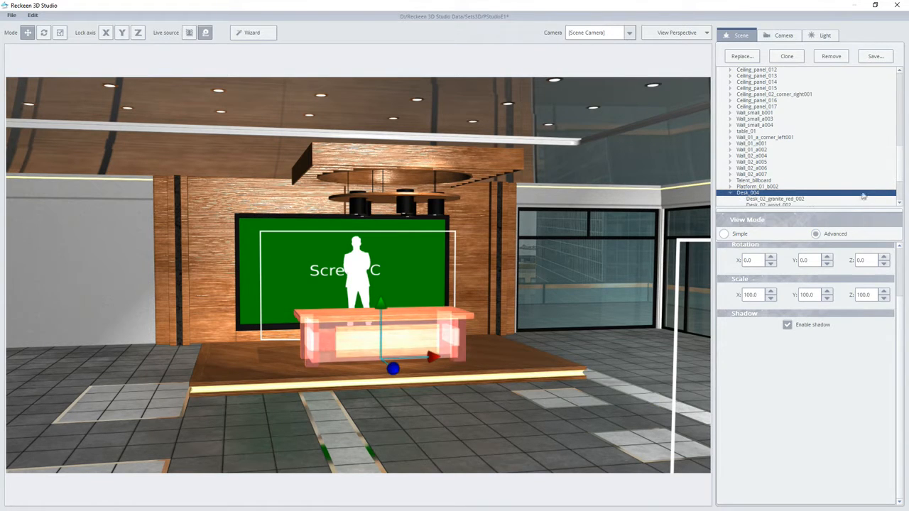
{"action": "scroll", "coordinate": [893, 184], "scroll_direction": "down", "scroll_amount": 4}
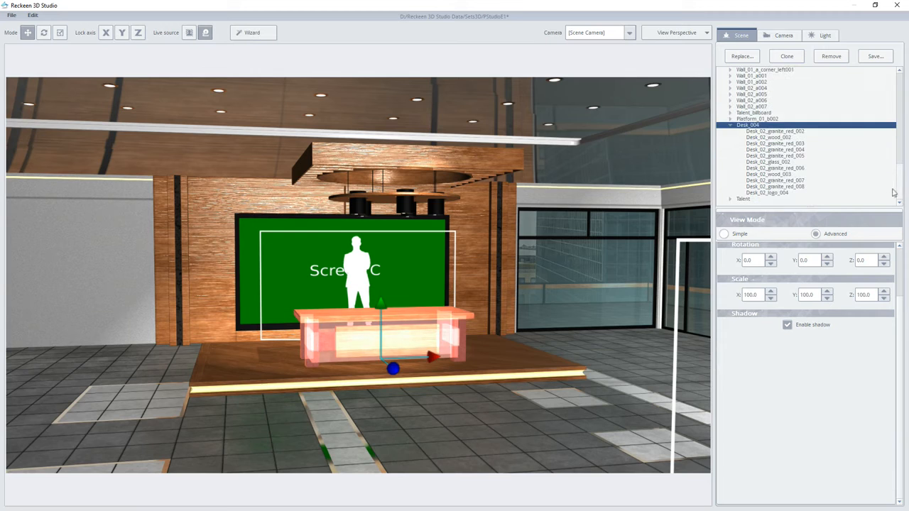
Step: Inspect the desk's parts one by one from Desk_02_granite_red_002 to Desk_02_glass_002, and reselect the whole Desk_004
{"action": "left_click", "coordinate": [784, 132]}
{"action": "left_click", "coordinate": [780, 137]}
{"action": "left_click", "coordinate": [780, 144]}
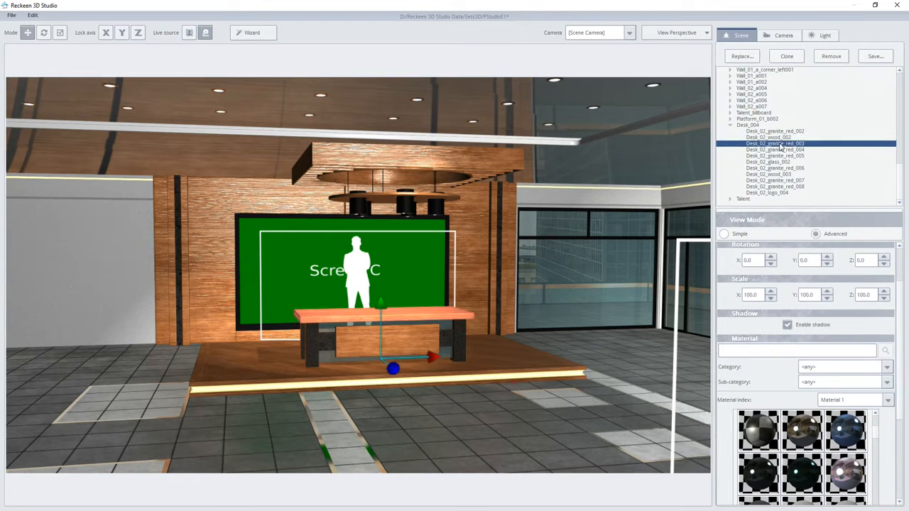
{"action": "left_click", "coordinate": [779, 150]}
{"action": "left_click", "coordinate": [780, 157]}
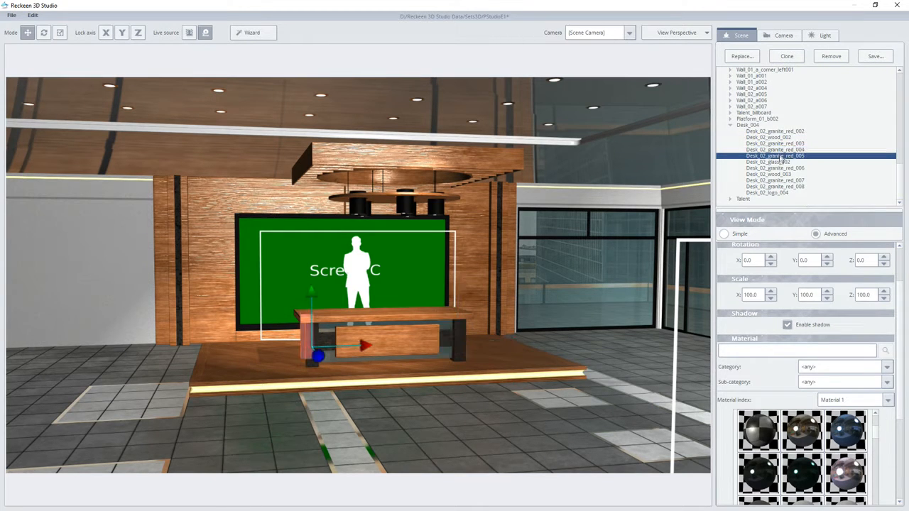
{"action": "left_click", "coordinate": [780, 162]}
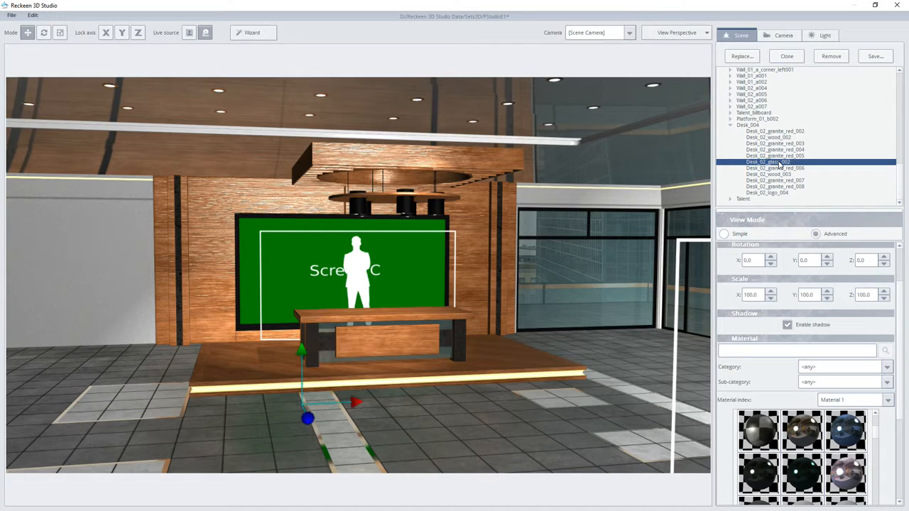
{"action": "left_click", "coordinate": [747, 126]}
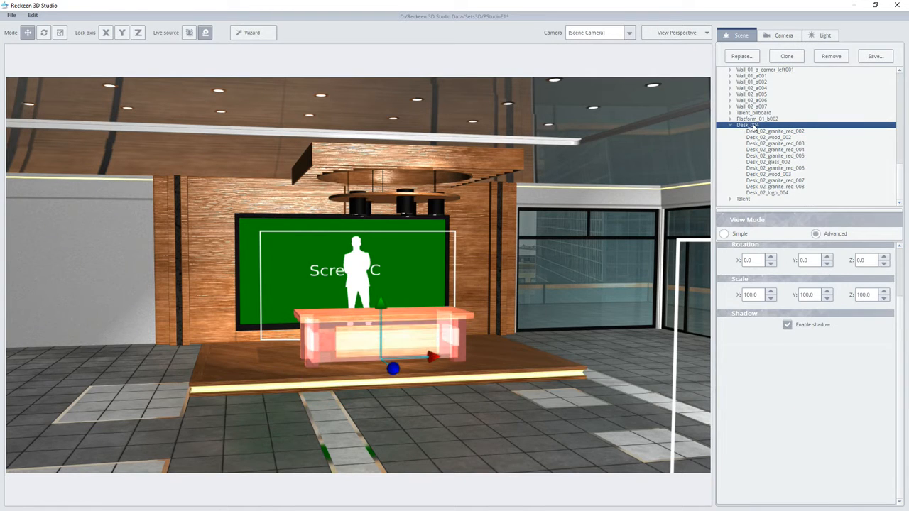
Step: Raise the X scale of Desk_004 slightly to 100.3
{"action": "scroll", "coordinate": [899, 341], "scroll_direction": "up", "scroll_amount": 2}
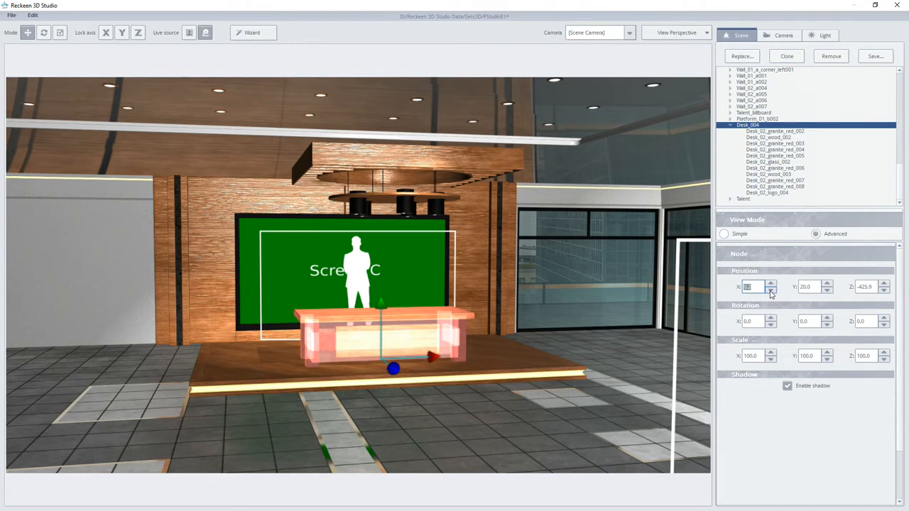
{"action": "left_click", "coordinate": [770, 352]}
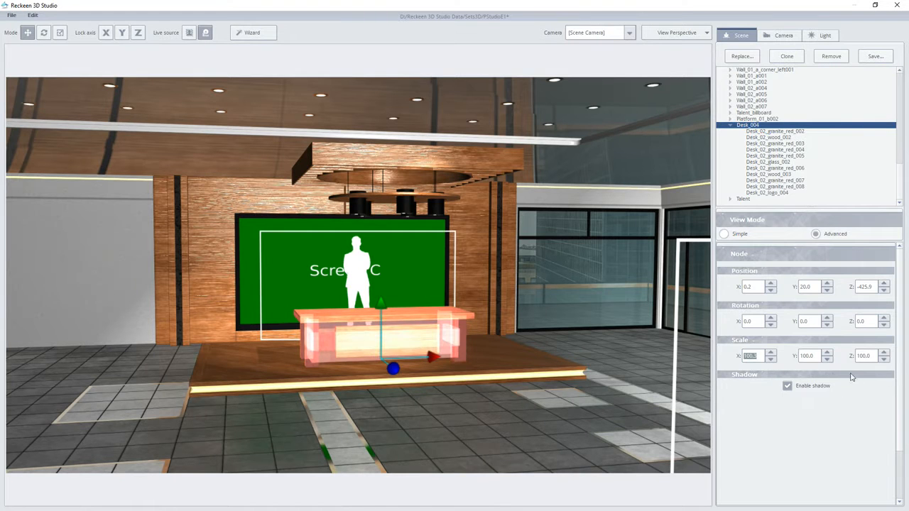
Step: Show the scene-wide shadow settings, and switch the shadow of Desk_004 off and back on
{"action": "left_click_drag", "start_coordinate": [900, 181], "coordinate": [898, 71]}
{"action": "left_click", "coordinate": [733, 70]}
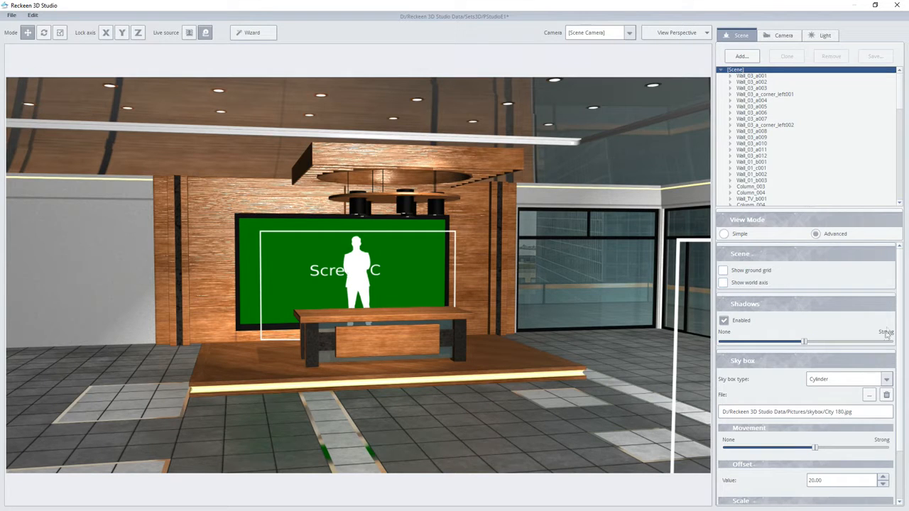
{"action": "left_click", "coordinate": [384, 328]}
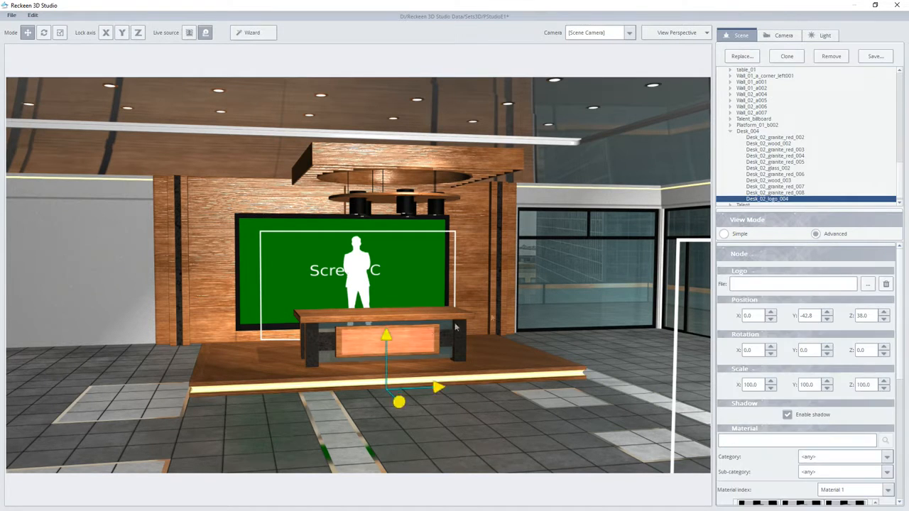
{"action": "left_click", "coordinate": [741, 132]}
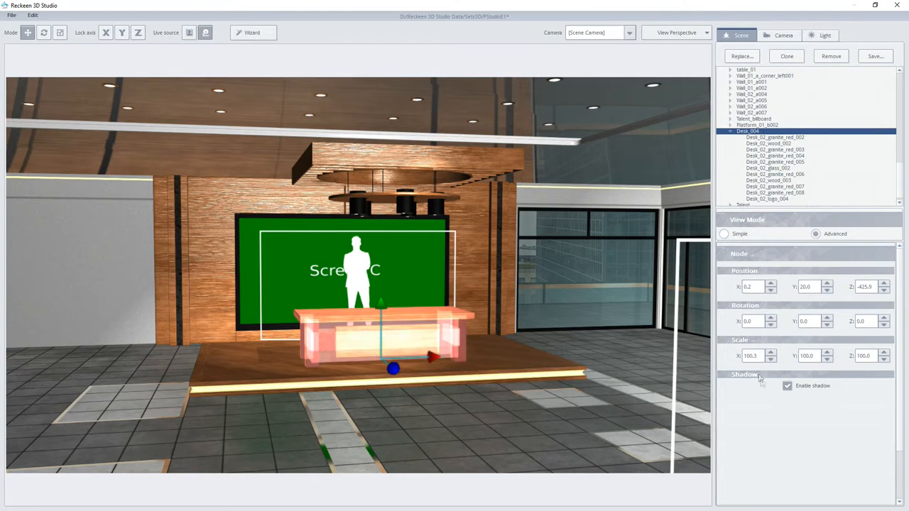
{"action": "left_click", "coordinate": [786, 387]}
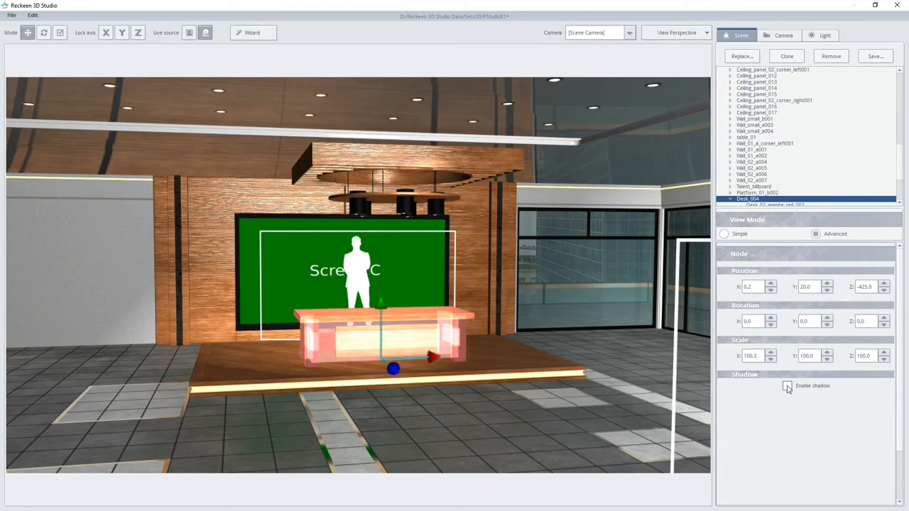
{"action": "left_click", "coordinate": [787, 386]}
{"action": "left_click", "coordinate": [403, 326]}
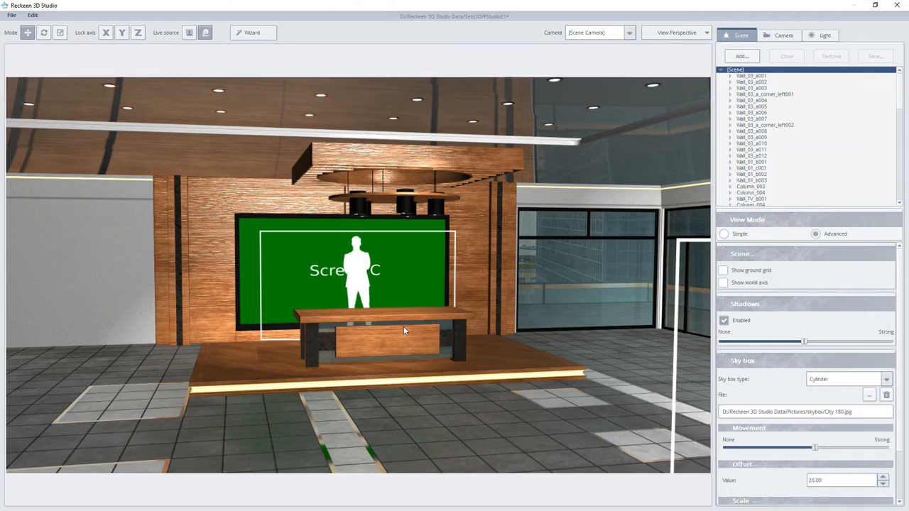
Step: Open the object library for adding a new object to the whole scene
{"action": "middle_click_drag", "start_coordinate": [388, 377], "coordinate": [455, 379]}
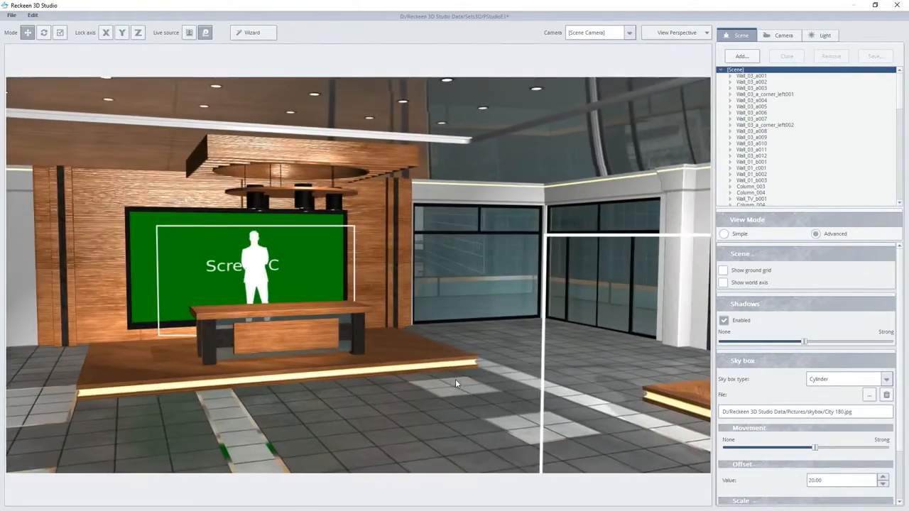
{"action": "scroll", "coordinate": [452, 379], "scroll_direction": "down", "scroll_amount": 2}
{"action": "scroll", "coordinate": [453, 379], "scroll_direction": "down", "scroll_amount": 1}
{"action": "middle_click_drag", "start_coordinate": [359, 370], "coordinate": [465, 379]}
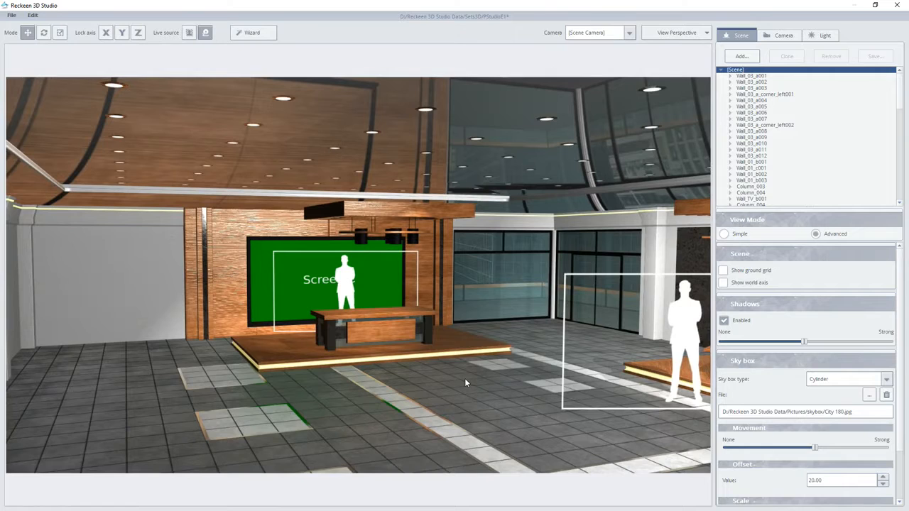
{"action": "left_click", "coordinate": [739, 57]}
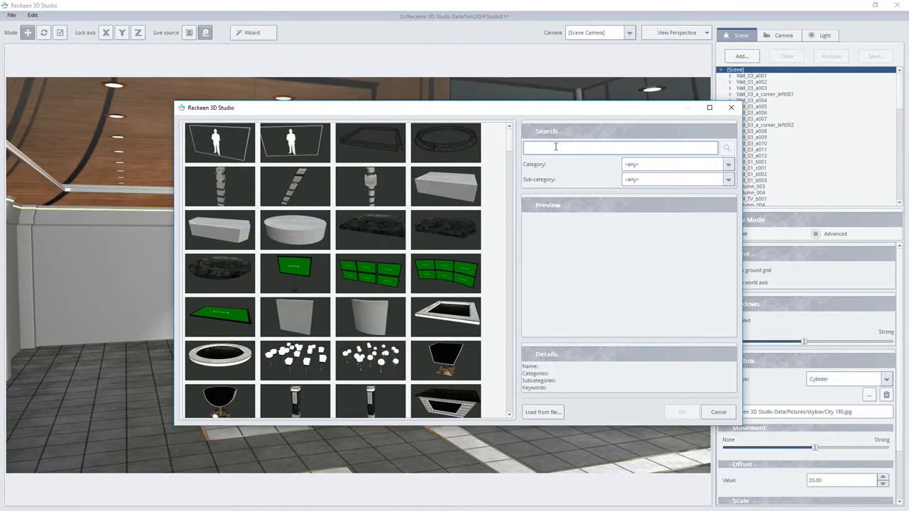
Step: Search the object library for "wall" and clear the search
{"action": "left_click", "coordinate": [539, 146]}
{"action": "type", "text": "wall"}
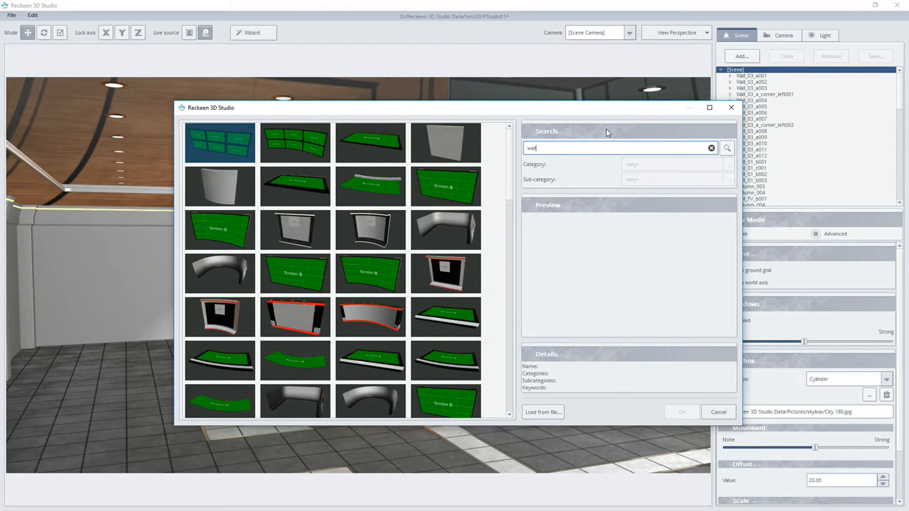
{"action": "key", "text": "BackSpace"}
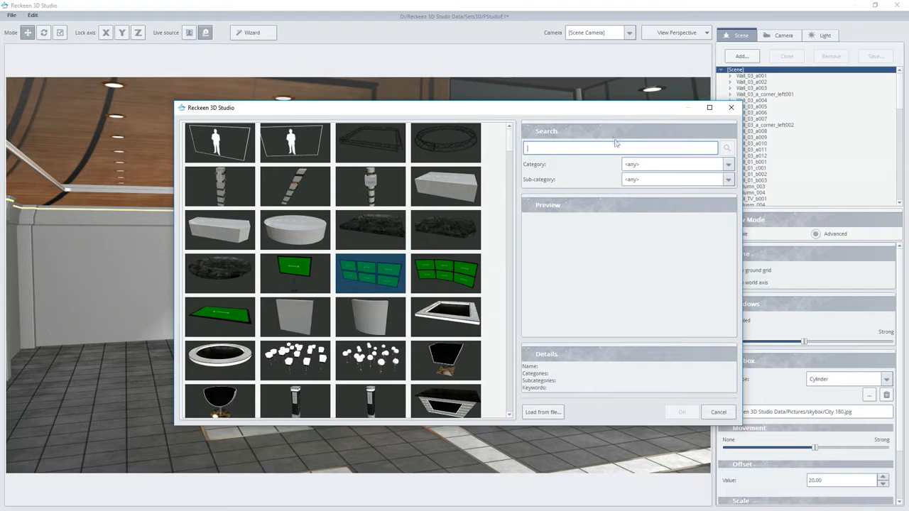
Step: Filter the library to the Studio PE category and add the low wooden stool with the gray cushion, chair_02
{"action": "left_click", "coordinate": [640, 165]}
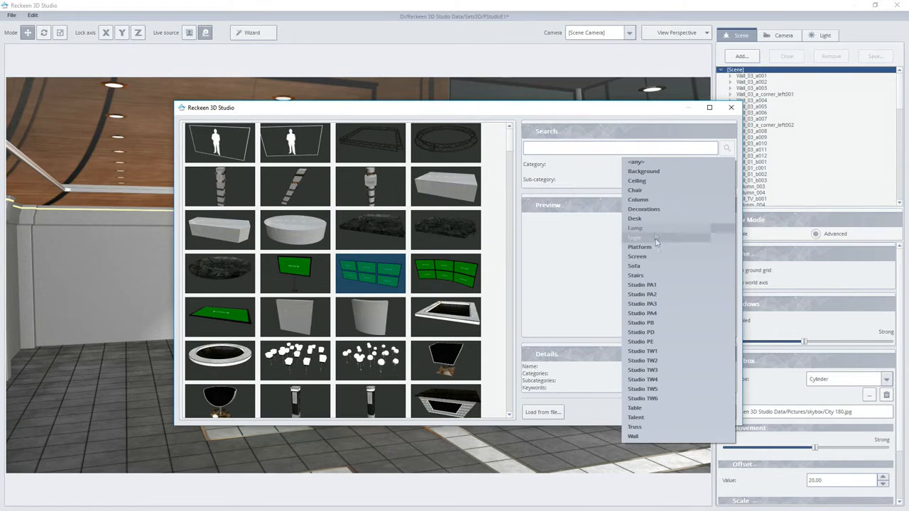
{"action": "left_click", "coordinate": [655, 341]}
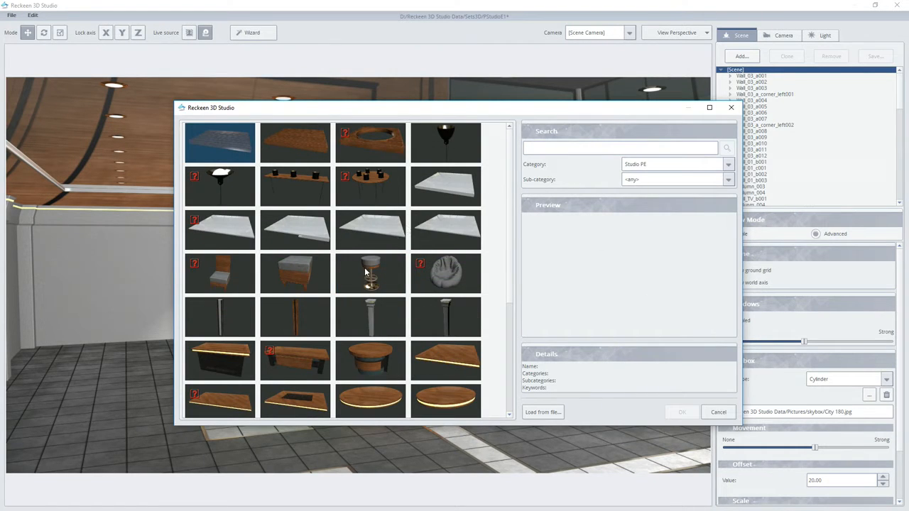
{"action": "double_click", "coordinate": [305, 274]}
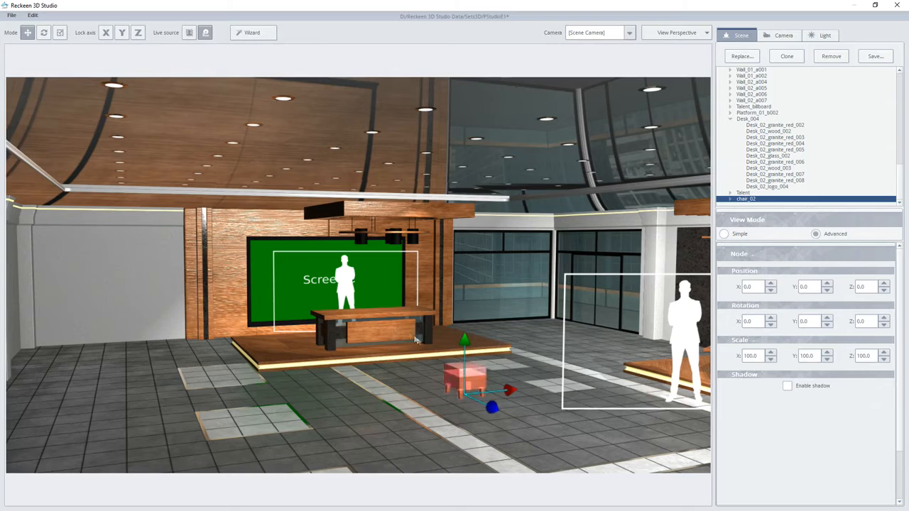
Step: Move chair_02 to the floor beside the desk platform near the windows, at about X 453, Z -348
{"action": "left_click_drag", "start_coordinate": [509, 390], "coordinate": [586, 346]}
{"action": "middle_click_drag", "start_coordinate": [489, 371], "coordinate": [495, 397]}
{"action": "scroll", "coordinate": [562, 397], "scroll_direction": "up", "scroll_amount": 3}
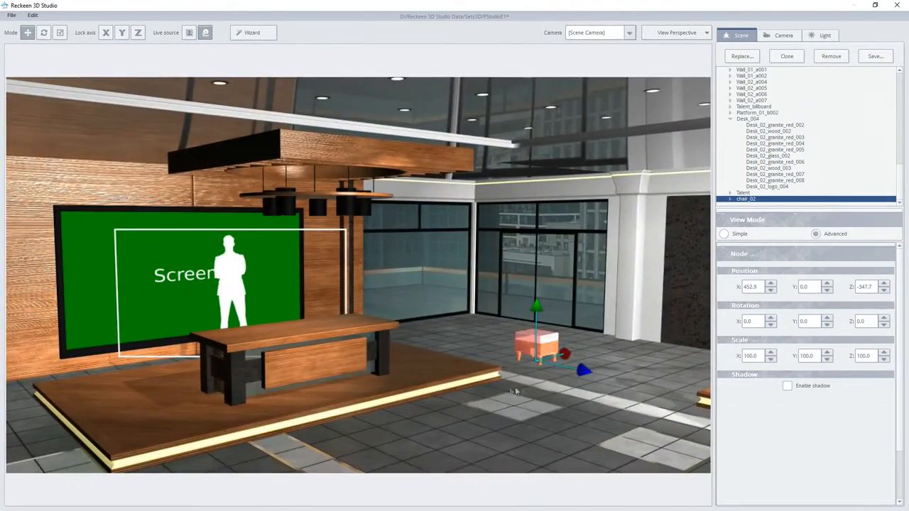
Step: Rotate chair_02 about 12.5 degrees around Y and scale it to about 140.8 in X and 101.4 in Z
{"action": "left_click", "coordinate": [44, 33]}
{"action": "mouse_move", "coordinate": [532, 381]}
{"action": "left_mouse_down"}
{"action": "mouse_move", "coordinate": [571, 377]}
{"action": "mouse_move", "coordinate": [540, 371]}
{"action": "left_mouse_up"}
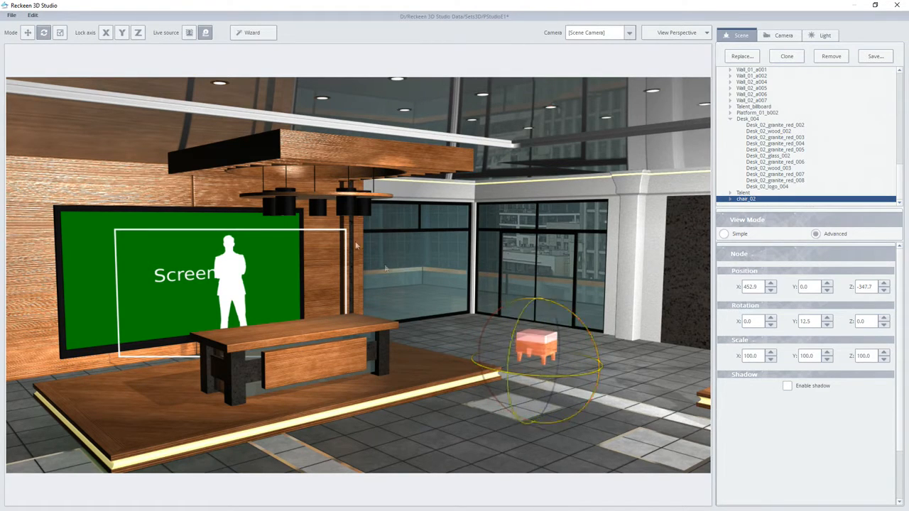
{"action": "left_click", "coordinate": [60, 33]}
{"action": "left_click_drag", "start_coordinate": [558, 351], "coordinate": [596, 374]}
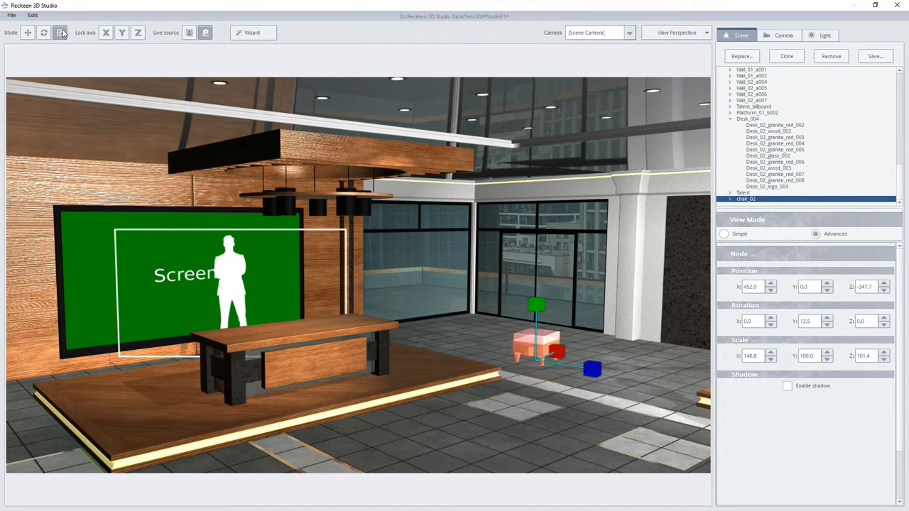
Step: Clone chair_02 and move the copy behind it toward the windows, at about X 571, Z -544
{"action": "left_click", "coordinate": [28, 33]}
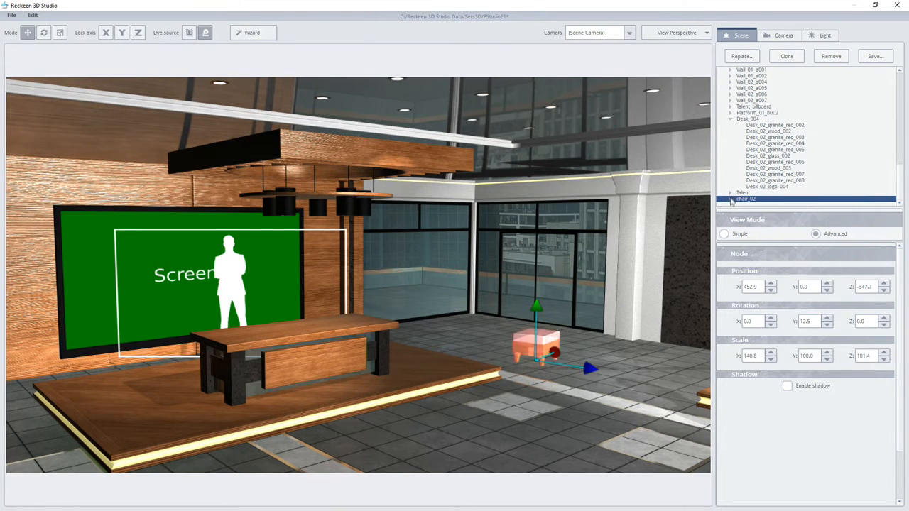
{"action": "left_click", "coordinate": [788, 57]}
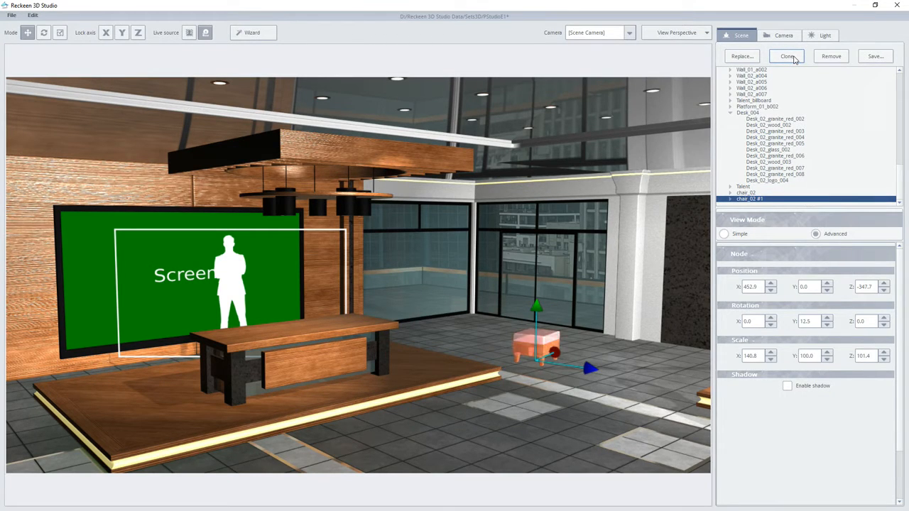
{"action": "mouse_move", "coordinate": [589, 368]}
{"action": "left_mouse_down"}
{"action": "mouse_move", "coordinate": [497, 348]}
{"action": "mouse_move", "coordinate": [543, 346]}
{"action": "left_mouse_up"}
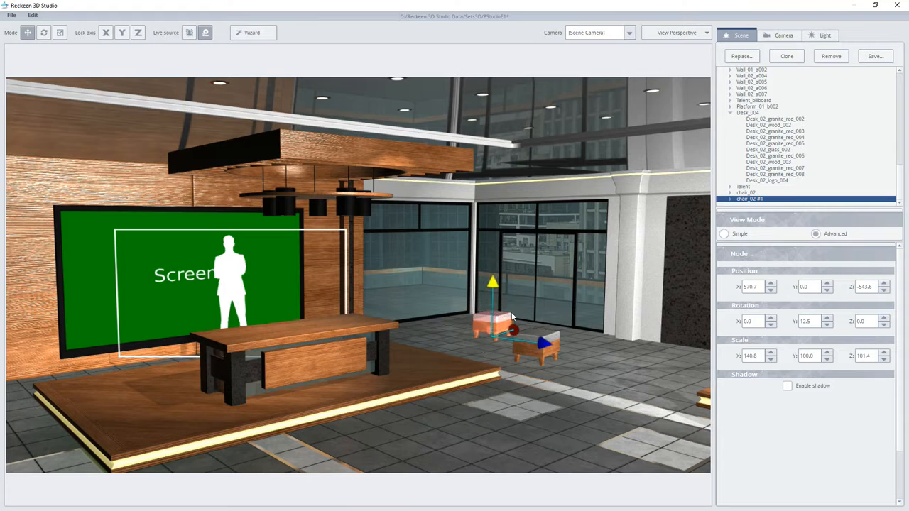
Step: Replace the cloned chair with the round bar stool chair_03 from the Studio PE category
{"action": "left_click", "coordinate": [741, 56]}
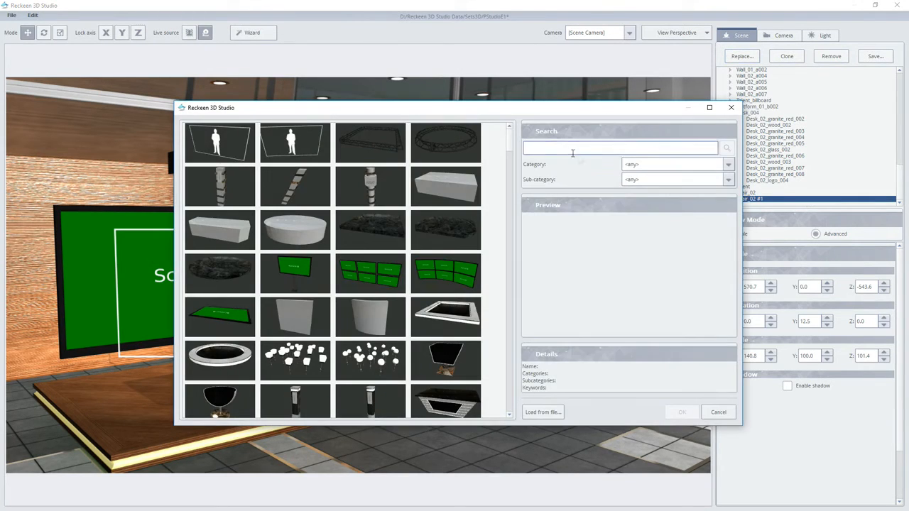
{"action": "left_click", "coordinate": [638, 165]}
{"action": "left_click", "coordinate": [651, 341]}
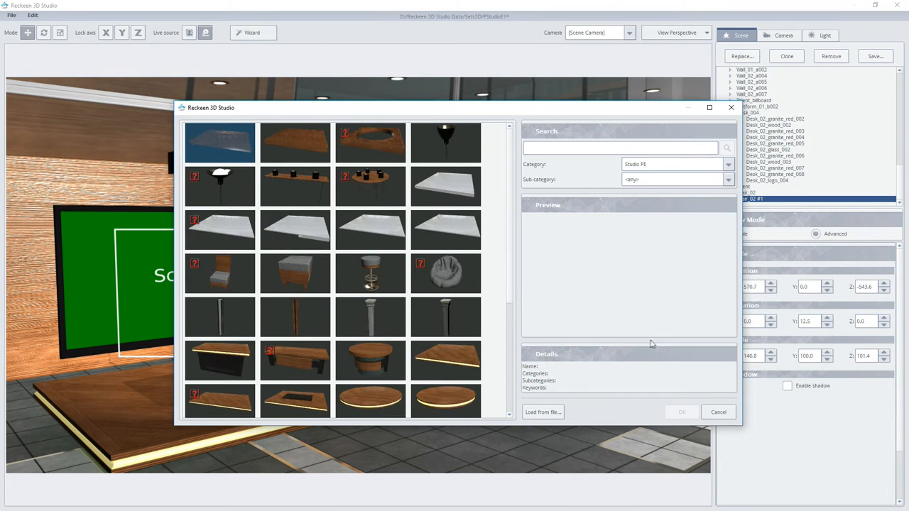
{"action": "double_click", "coordinate": [372, 269]}
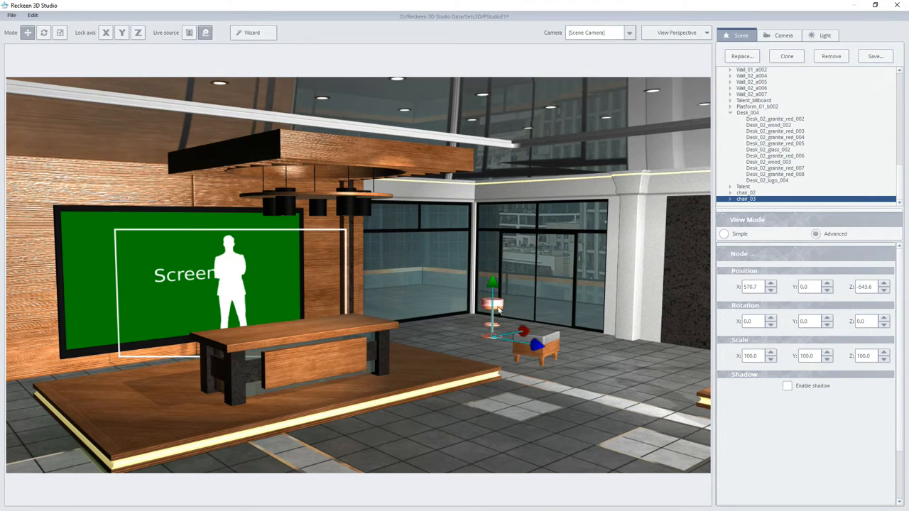
{"action": "left_click", "coordinate": [498, 309]}
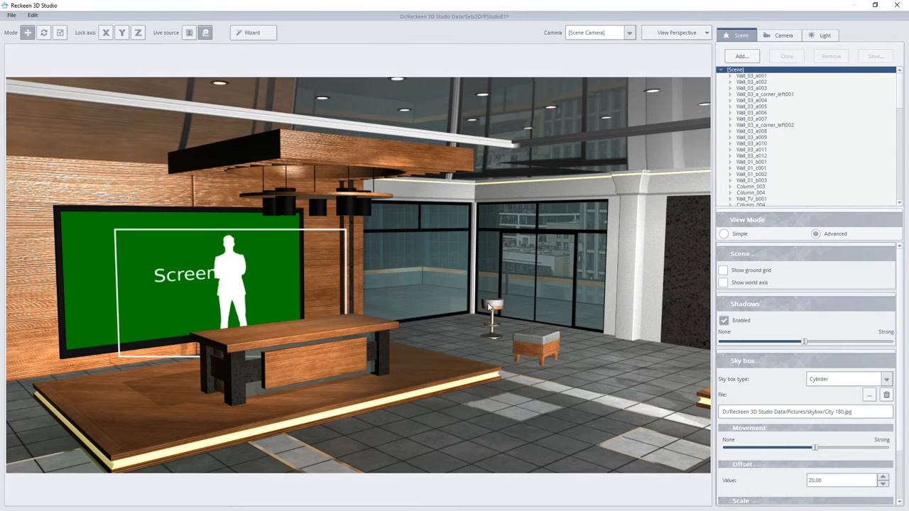
Step: Select the whole chair_03 bar stool and enable its shadow
{"action": "left_click", "coordinate": [490, 306]}
{"action": "left_click", "coordinate": [744, 169]}
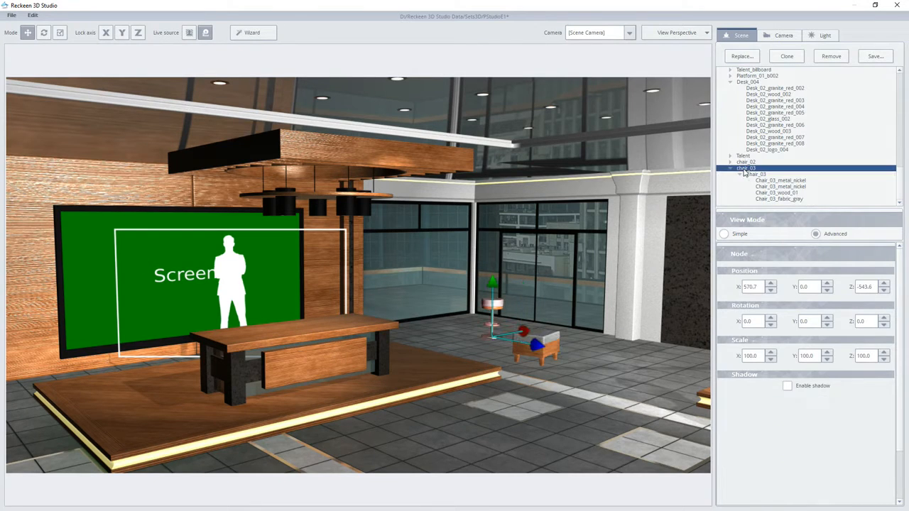
{"action": "left_click", "coordinate": [786, 386]}
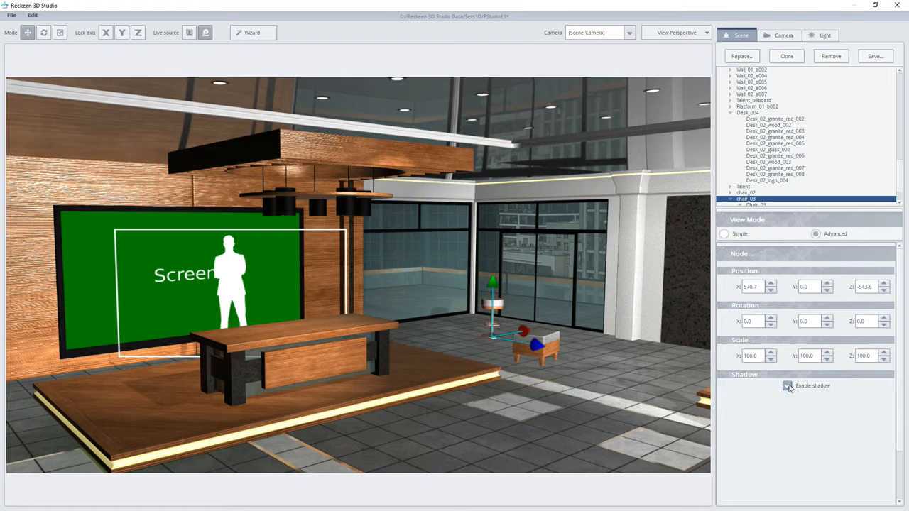
Step: Select the whole chair_02 stool, enable its shadow and deselect it
{"action": "left_click", "coordinate": [546, 339]}
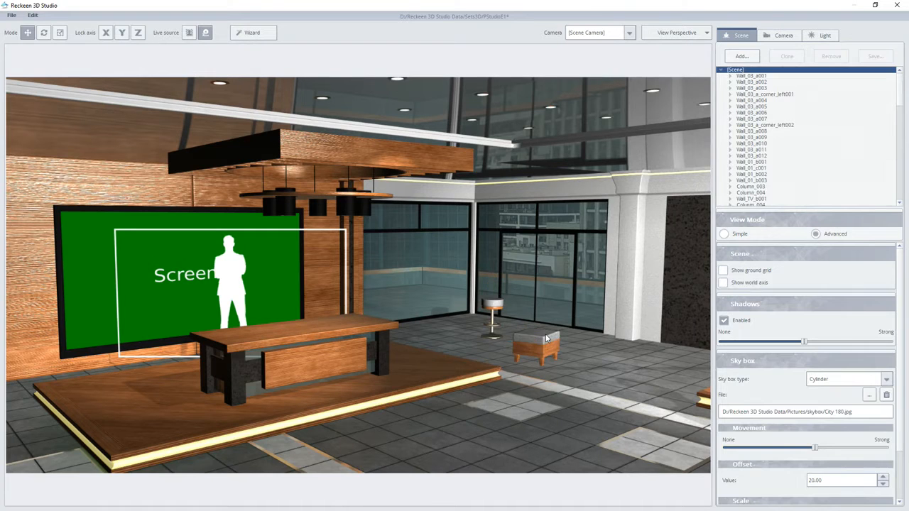
{"action": "left_click", "coordinate": [546, 339]}
{"action": "left_click", "coordinate": [745, 186]}
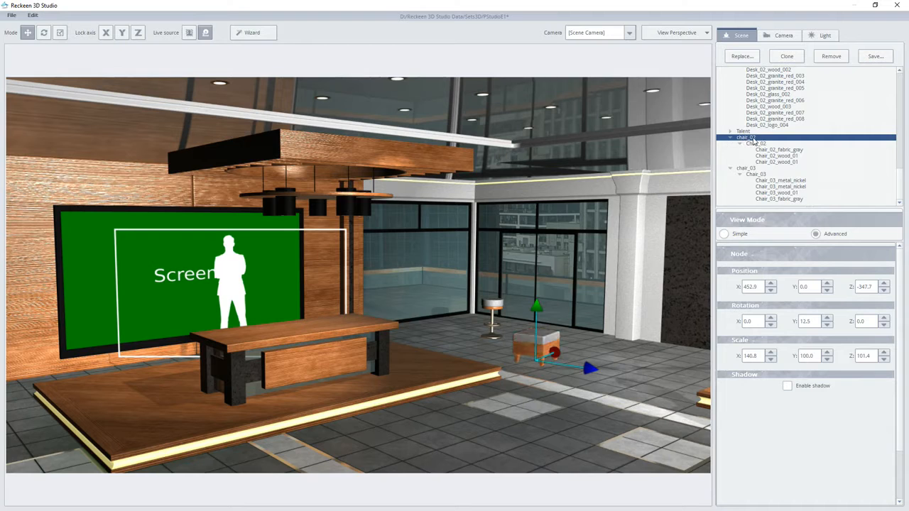
{"action": "left_click", "coordinate": [788, 387]}
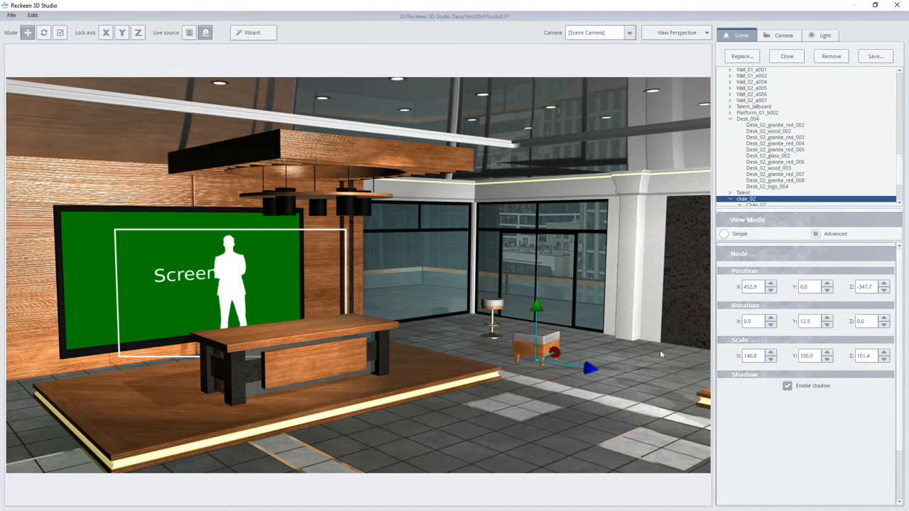
{"action": "left_click", "coordinate": [547, 342]}
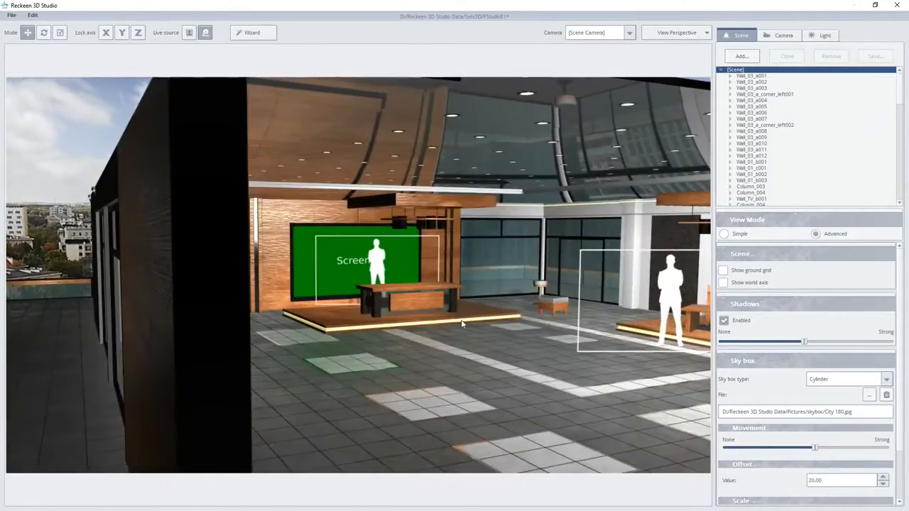
Step: Select the floor part Floor_a_tiles_01 and apply the dark gray material with the woven-looking texture
{"action": "scroll", "coordinate": [460, 319], "scroll_direction": "up", "scroll_amount": 2}
{"action": "middle_click_drag", "start_coordinate": [453, 312], "coordinate": [317, 308]}
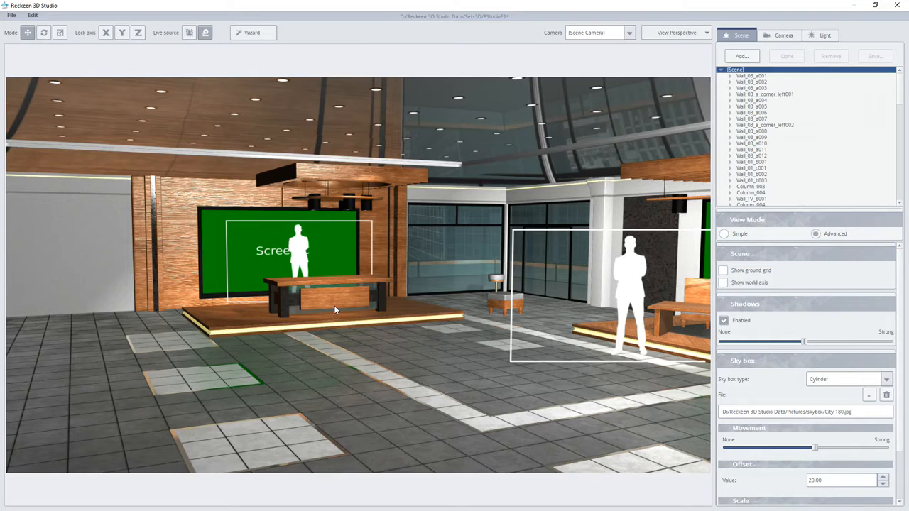
{"action": "left_click", "coordinate": [303, 364]}
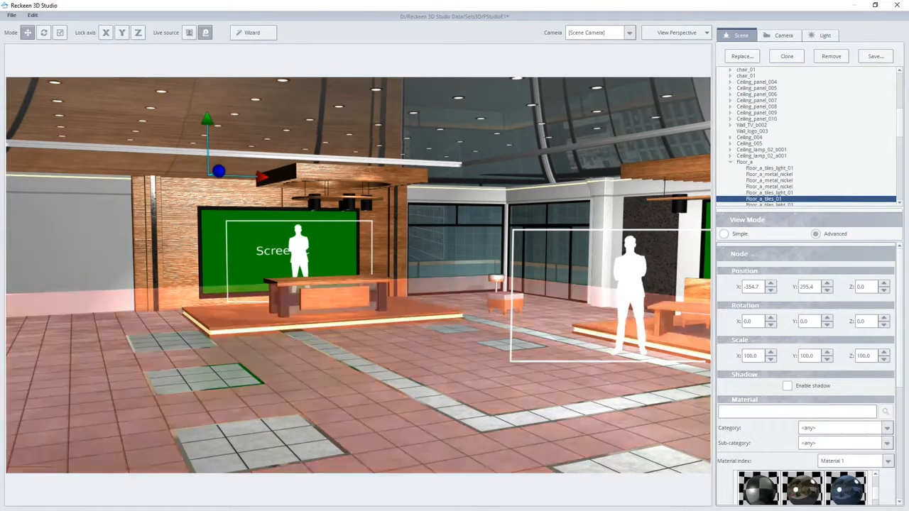
{"action": "scroll", "coordinate": [899, 281], "scroll_direction": "down", "scroll_amount": 3}
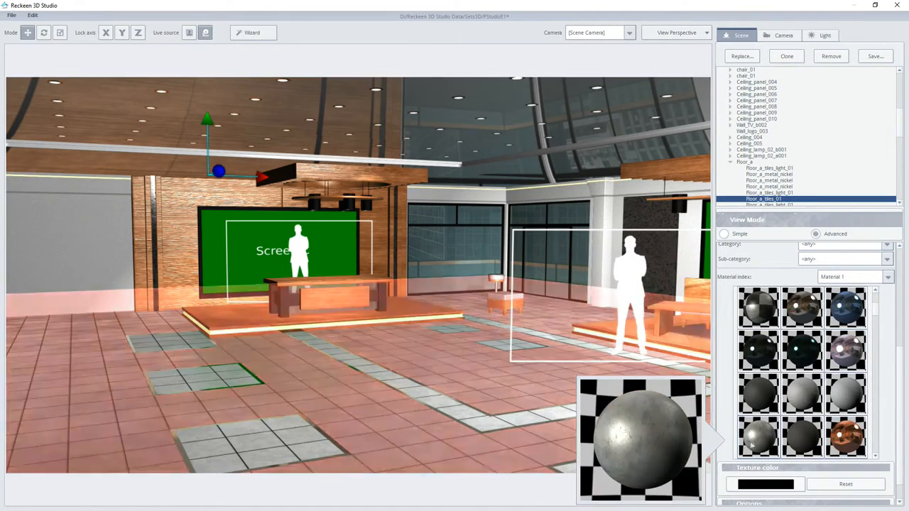
{"action": "left_click", "coordinate": [799, 399]}
{"action": "left_click", "coordinate": [806, 437]}
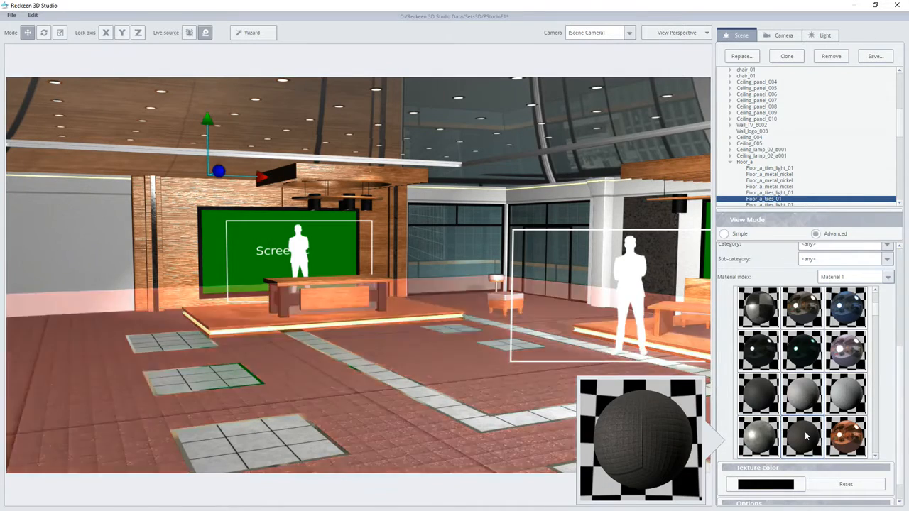
Step: Apply the smooth dark gray material to the Floor_a_tiles_01 floor part, set its texture color to light red and deselect it
{"action": "left_click", "coordinate": [760, 396]}
{"action": "left_click", "coordinate": [471, 363]}
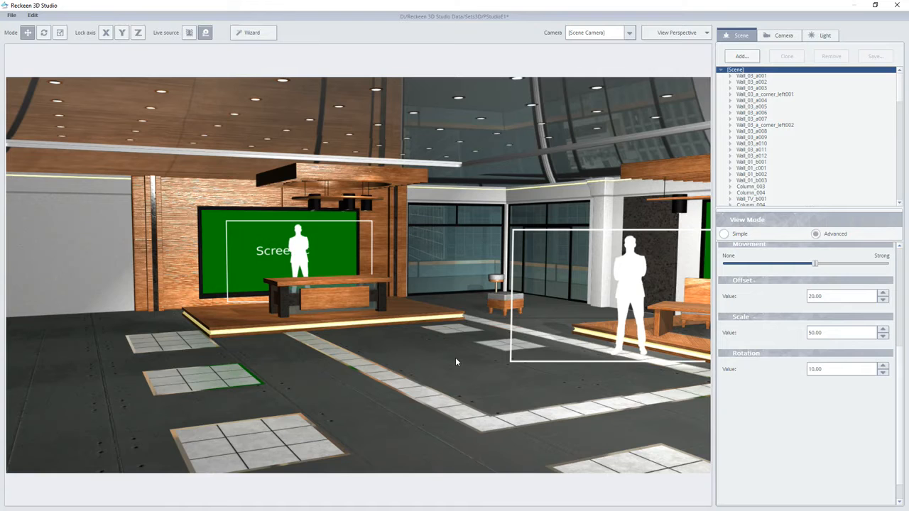
{"action": "left_click", "coordinate": [320, 376]}
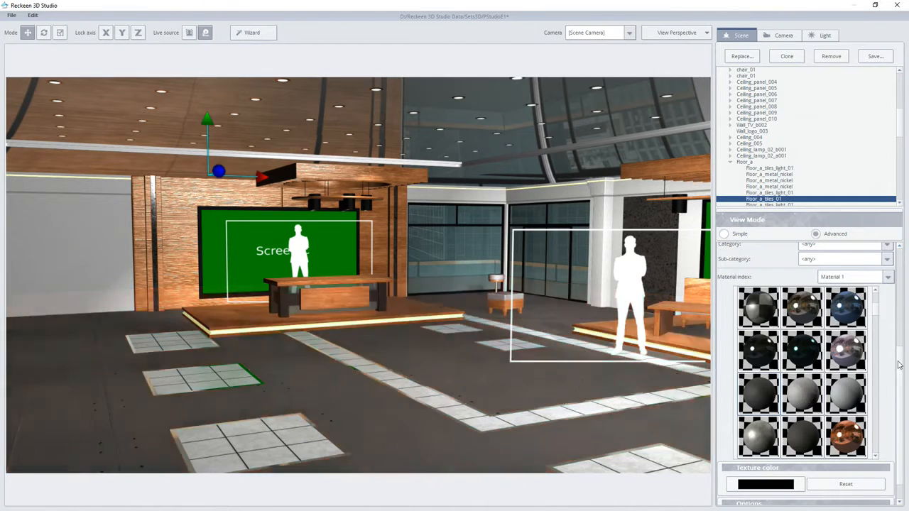
{"action": "scroll", "coordinate": [901, 402], "scroll_direction": "down", "scroll_amount": 1}
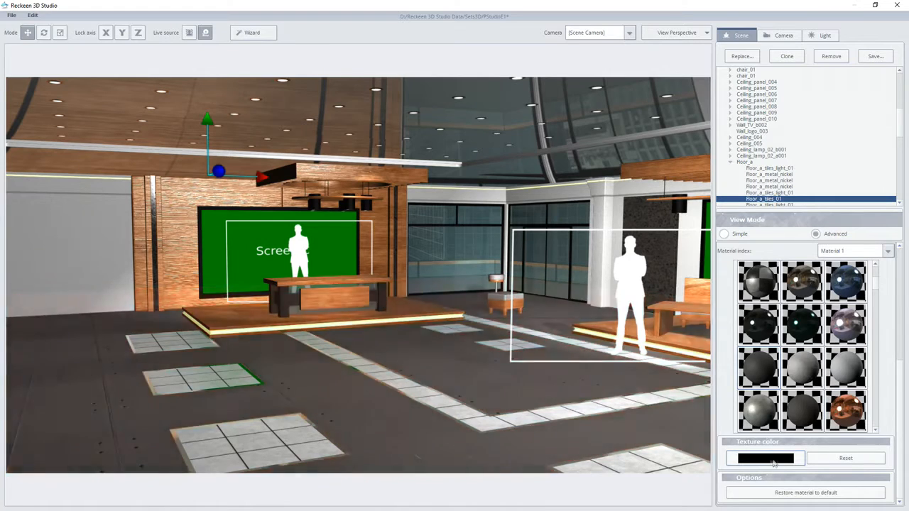
{"action": "left_click", "coordinate": [764, 458]}
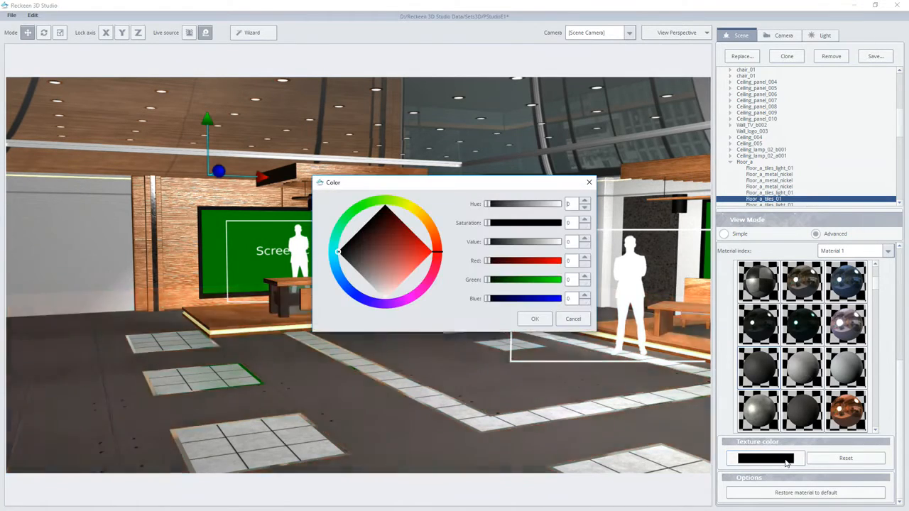
{"action": "mouse_move", "coordinate": [369, 259]}
{"action": "left_mouse_down"}
{"action": "mouse_move", "coordinate": [424, 253]}
{"action": "mouse_move", "coordinate": [404, 262]}
{"action": "left_mouse_up"}
{"action": "left_click", "coordinate": [534, 319]}
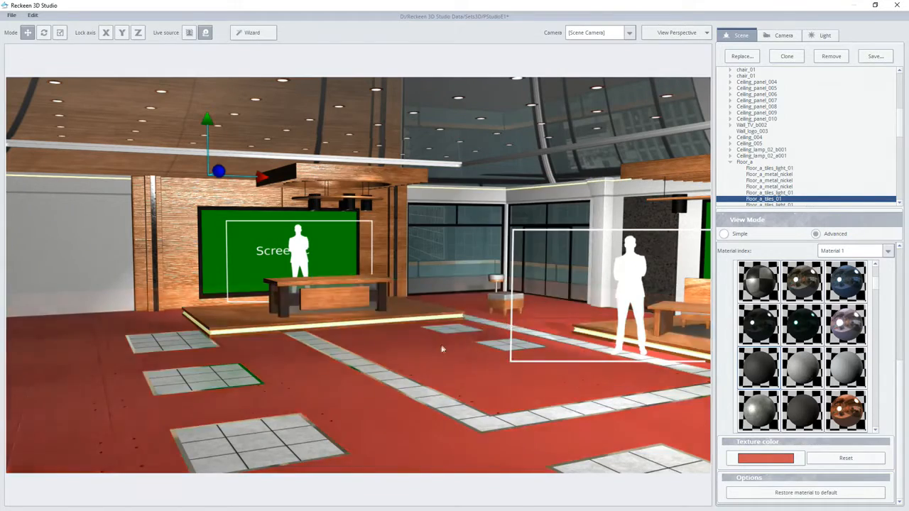
{"action": "left_click", "coordinate": [436, 349]}
{"action": "middle_click_drag", "start_coordinate": [435, 348], "coordinate": [452, 378]}
{"action": "left_click", "coordinate": [398, 354]}
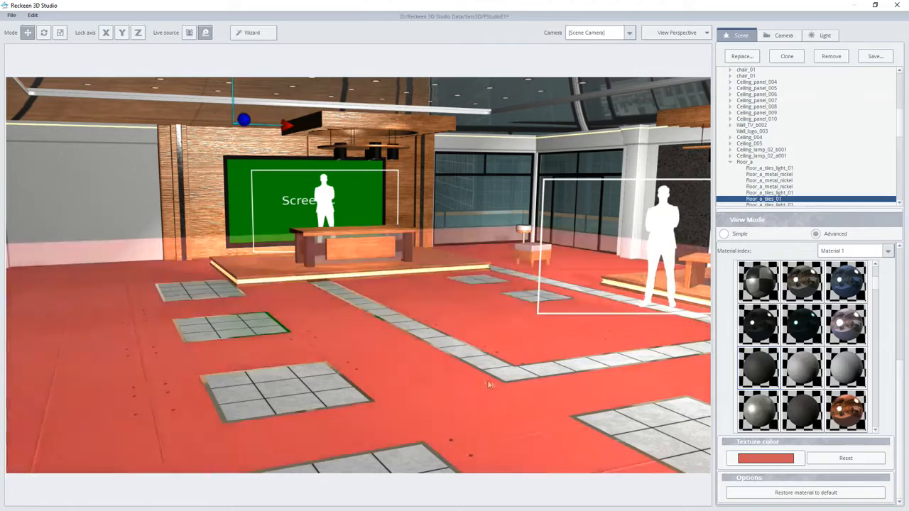
{"action": "left_click", "coordinate": [466, 370]}
{"action": "right_click_drag", "start_coordinate": [469, 368], "coordinate": [460, 345]}
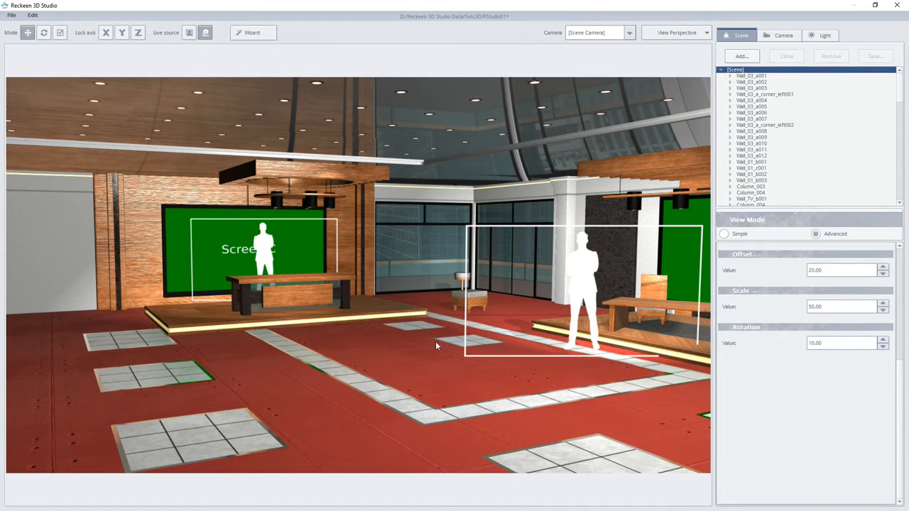
Step: Search the object library for "logo", add wall_logo_01 to the scene and shift it slightly across the red floor
{"action": "left_click", "coordinate": [738, 57]}
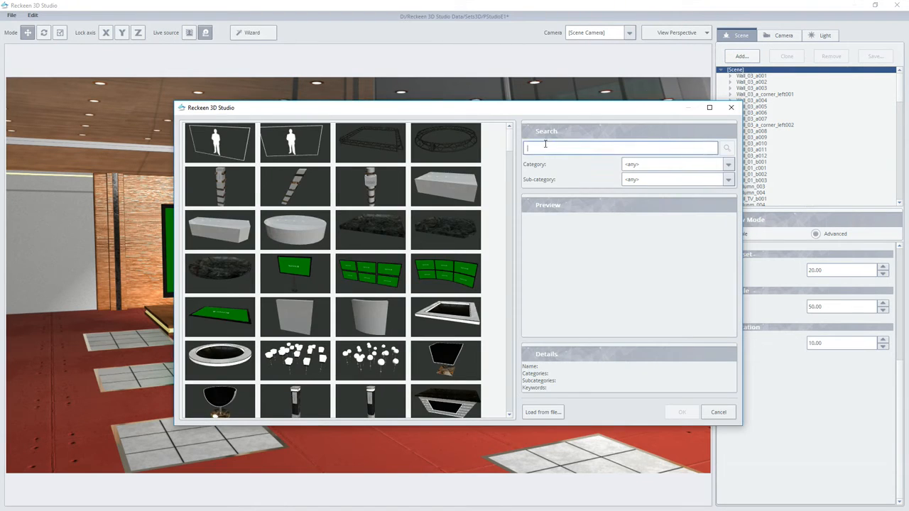
{"action": "left_click", "coordinate": [545, 147]}
{"action": "type", "text": "logo"}
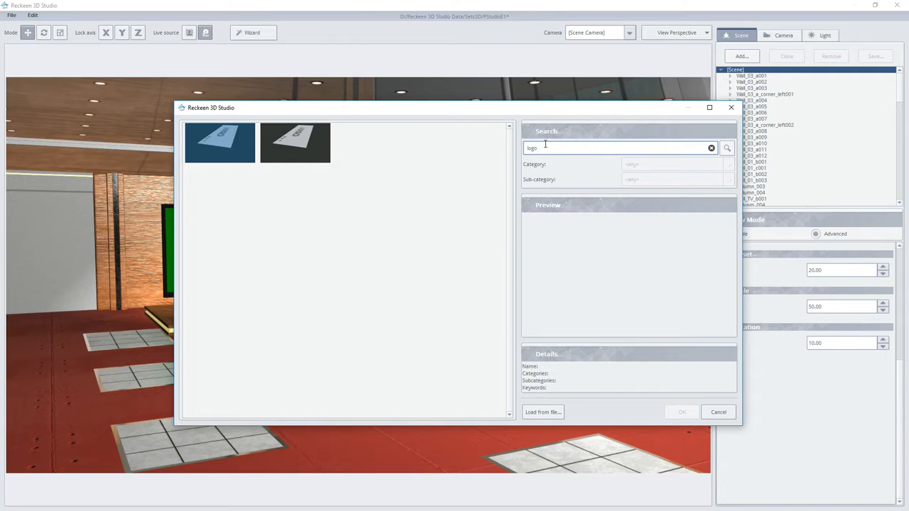
{"action": "double_click", "coordinate": [226, 145]}
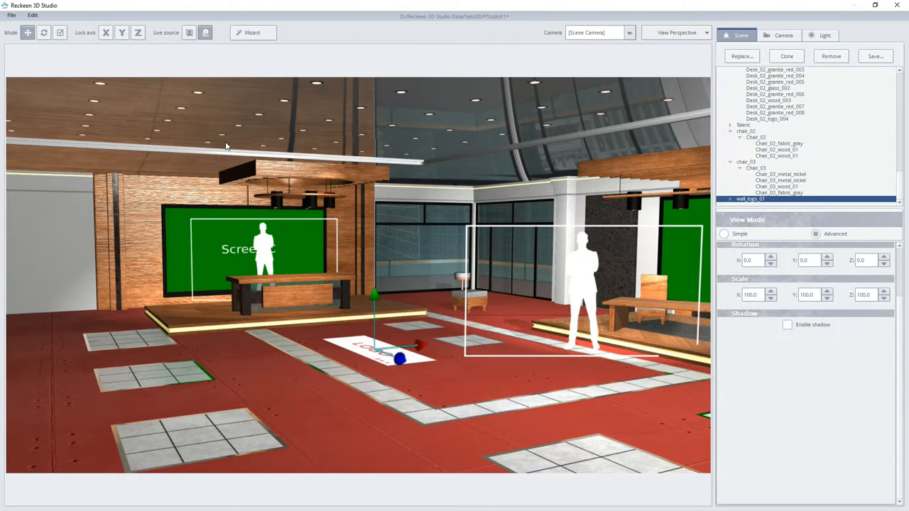
{"action": "mouse_move", "coordinate": [425, 311]}
{"action": "left_mouse_down"}
{"action": "mouse_move", "coordinate": [421, 334]}
{"action": "mouse_move", "coordinate": [428, 303]}
{"action": "mouse_move", "coordinate": [419, 309]}
{"action": "left_mouse_up"}
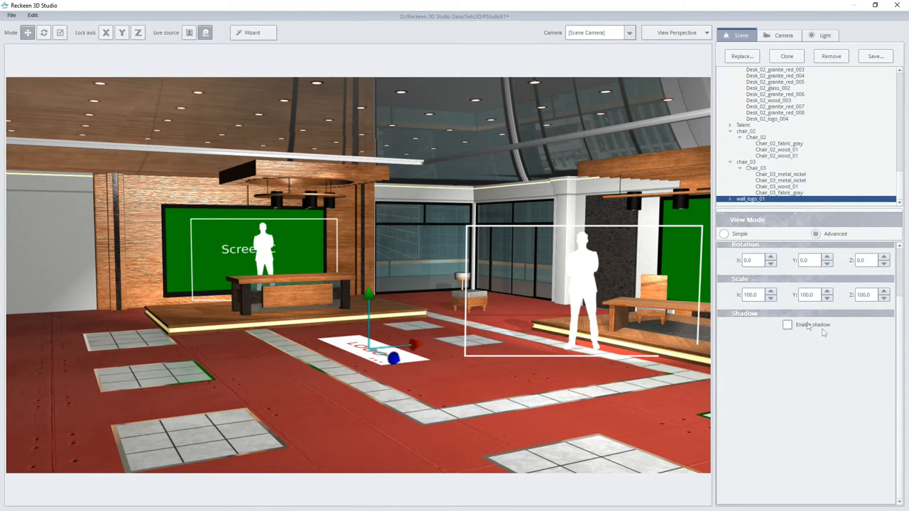
Step: Select the floor logo's Wall_logo_01_logo2 part, load logo_graphics.png from the Pictures/Reckeen folder as its logo and deselect it
{"action": "left_click_drag", "start_coordinate": [899, 369], "coordinate": [901, 289]}
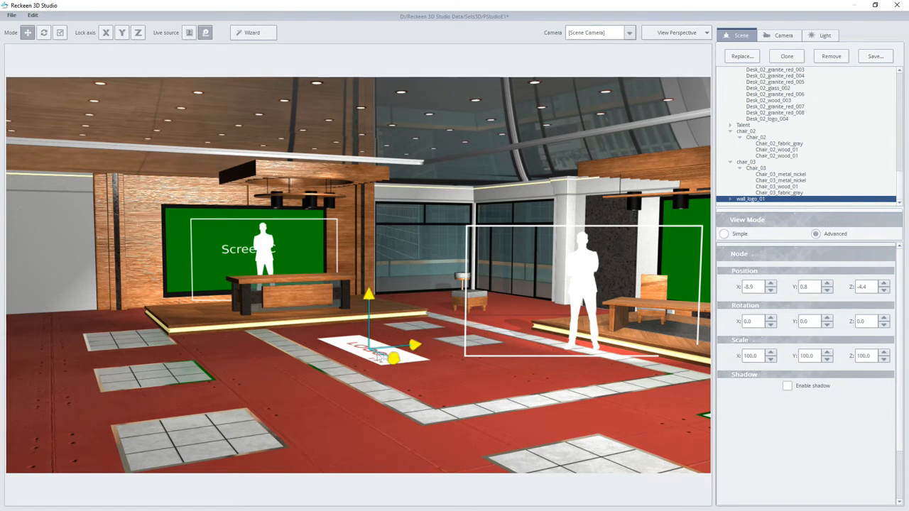
{"action": "left_click", "coordinate": [346, 350]}
{"action": "left_click", "coordinate": [348, 350]}
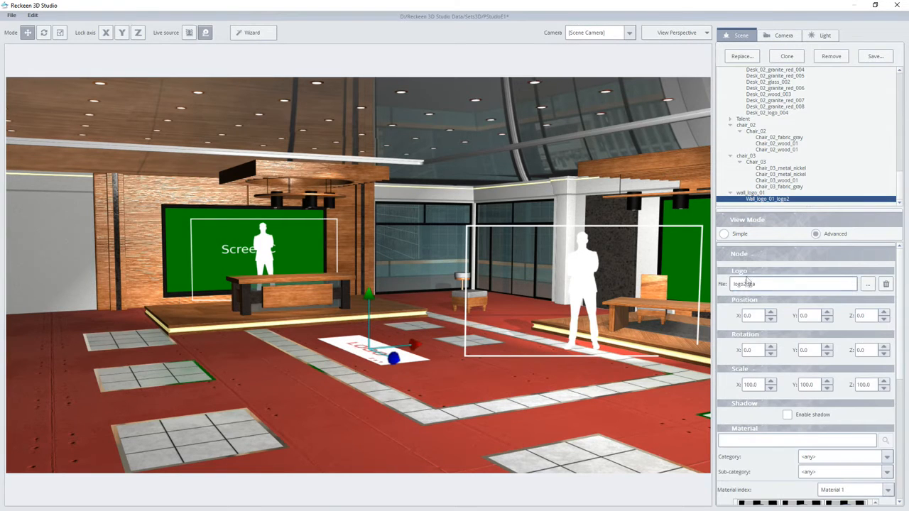
{"action": "left_click", "coordinate": [866, 285]}
{"action": "left_click", "coordinate": [619, 150]}
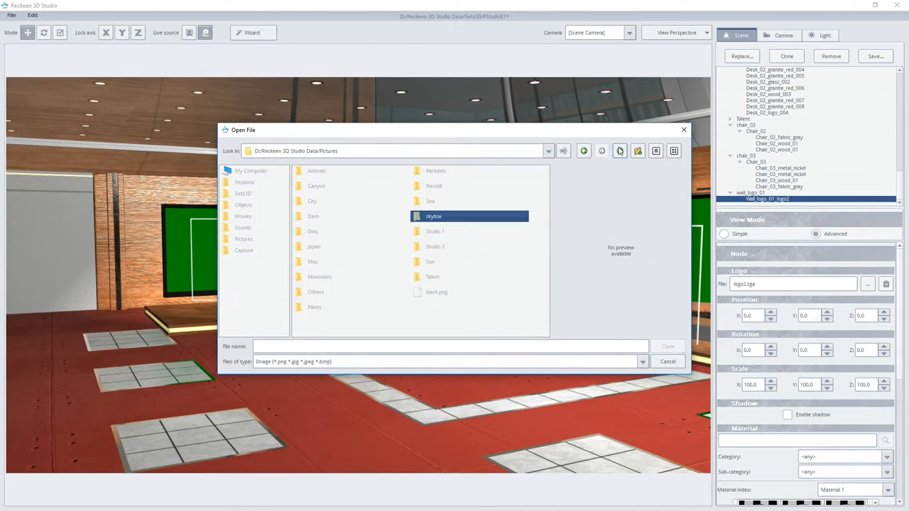
{"action": "double_click", "coordinate": [430, 174]}
{"action": "double_click", "coordinate": [318, 171]}
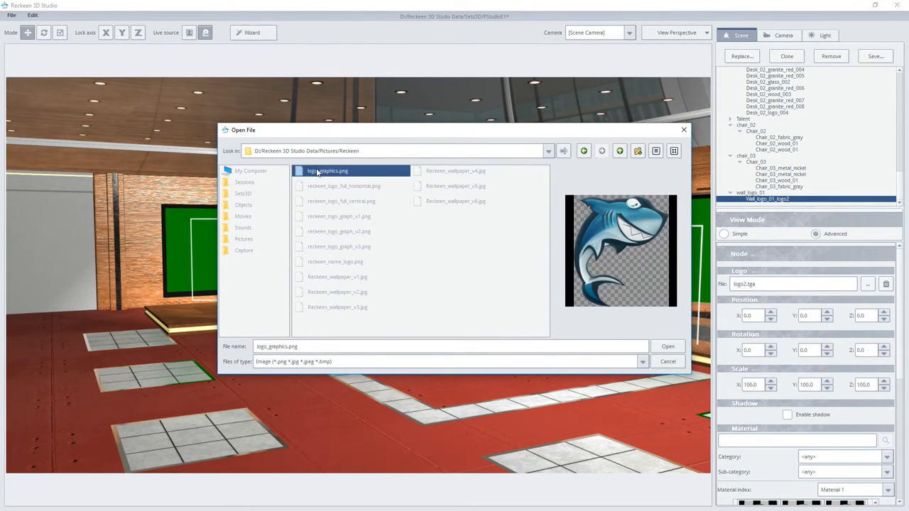
{"action": "left_click", "coordinate": [353, 341]}
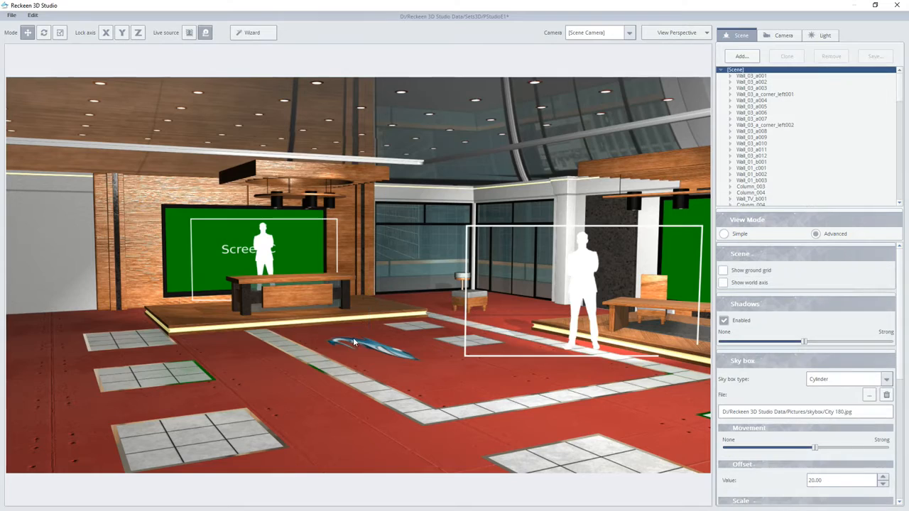
Step: Select the wall panel Wall_01_a_corner_left_logo_005, assign logo_graphics.png as its logo and deselect it
{"action": "right_click_drag", "start_coordinate": [401, 297], "coordinate": [236, 290]}
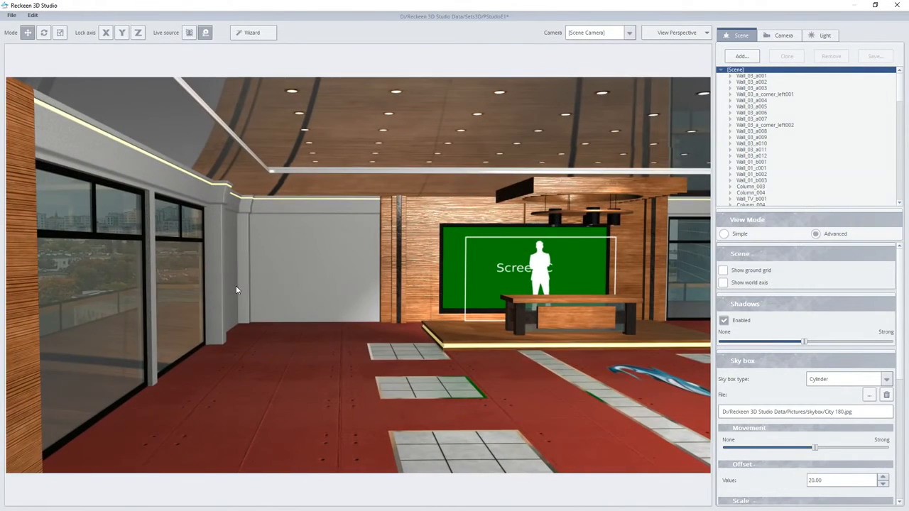
{"action": "left_click", "coordinate": [304, 259]}
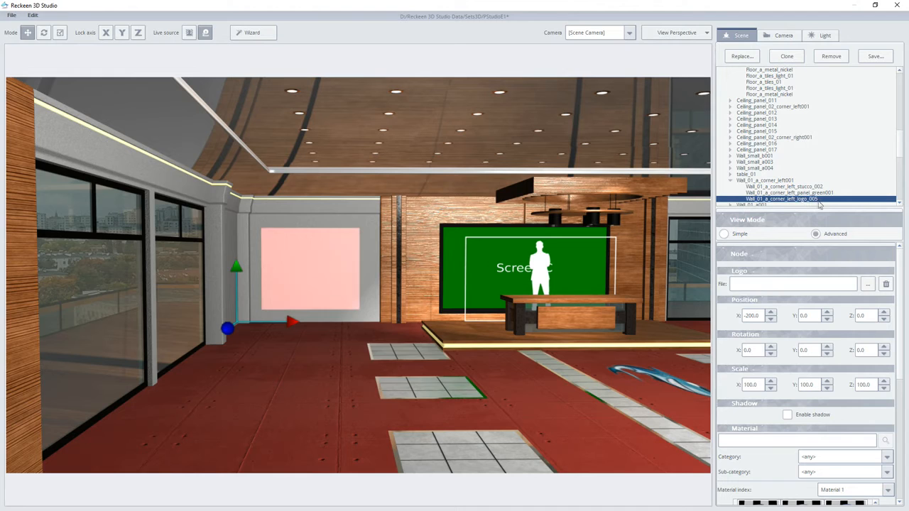
{"action": "left_click", "coordinate": [867, 284]}
{"action": "double_click", "coordinate": [353, 178]}
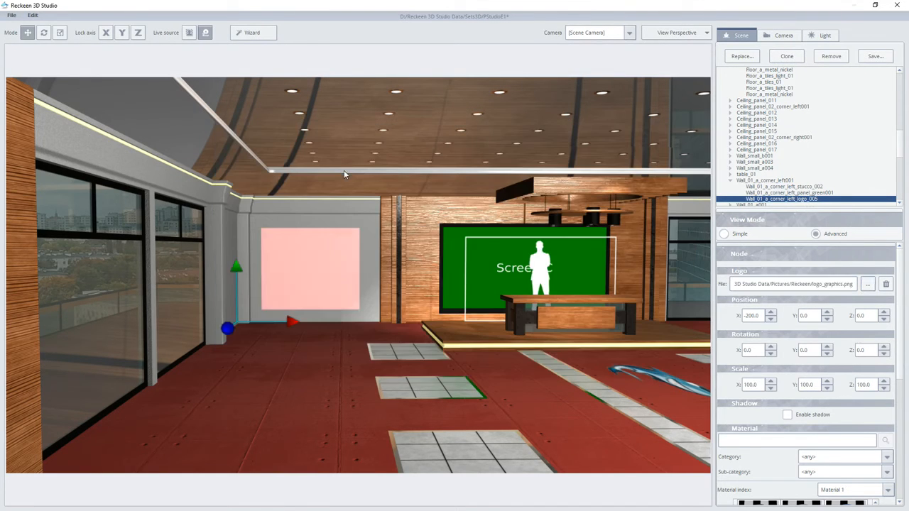
{"action": "left_click", "coordinate": [336, 252]}
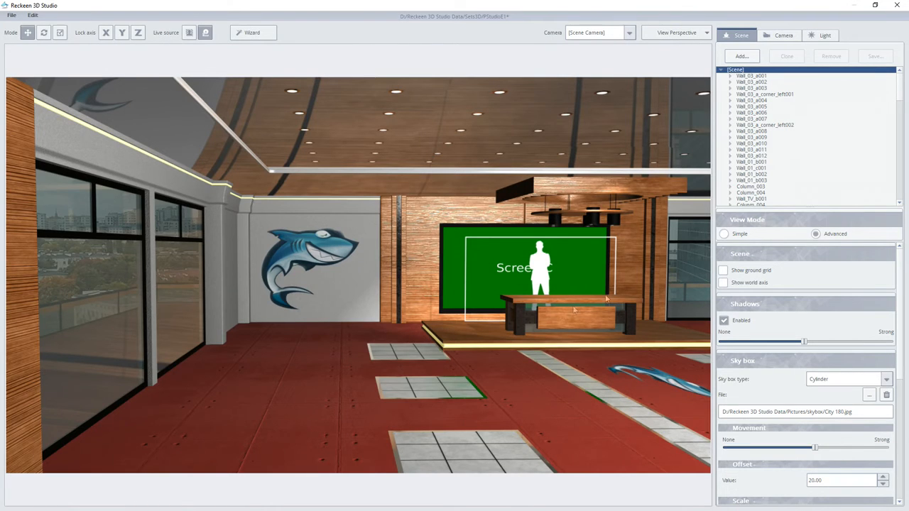
Step: Select the Talent_input1 part of Talent_billboard near the double desk and choose A as its live source index
{"action": "right_click_drag", "start_coordinate": [372, 328], "coordinate": [523, 323]}
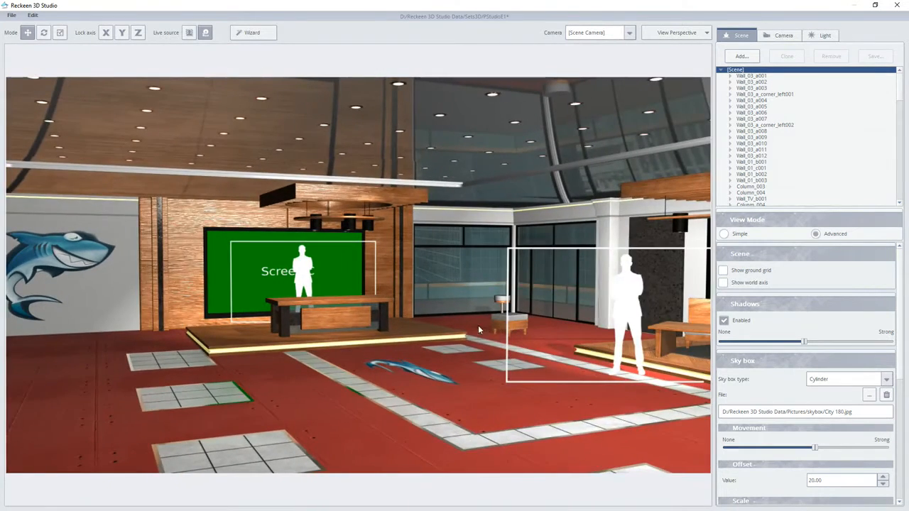
{"action": "scroll", "coordinate": [454, 328], "scroll_direction": "down", "scroll_amount": 1}
{"action": "middle_click_drag", "start_coordinate": [454, 328], "coordinate": [377, 328]}
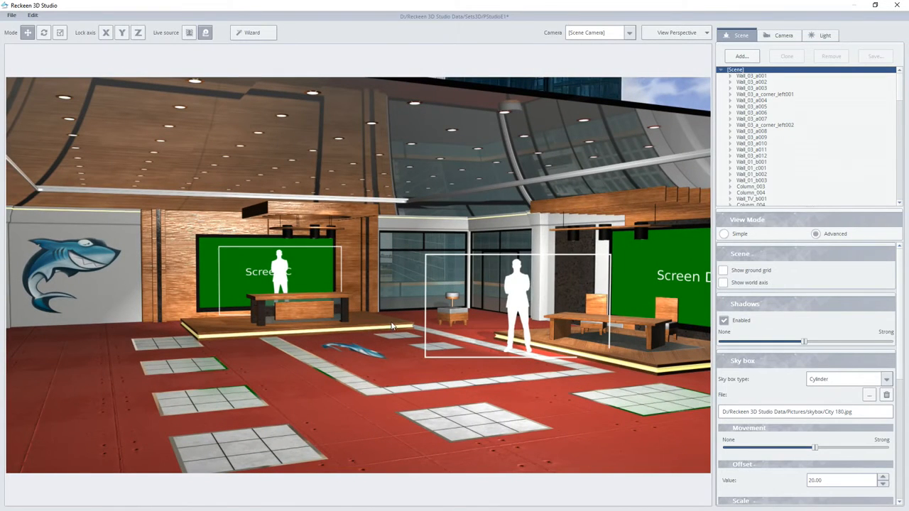
{"action": "left_click", "coordinate": [516, 291]}
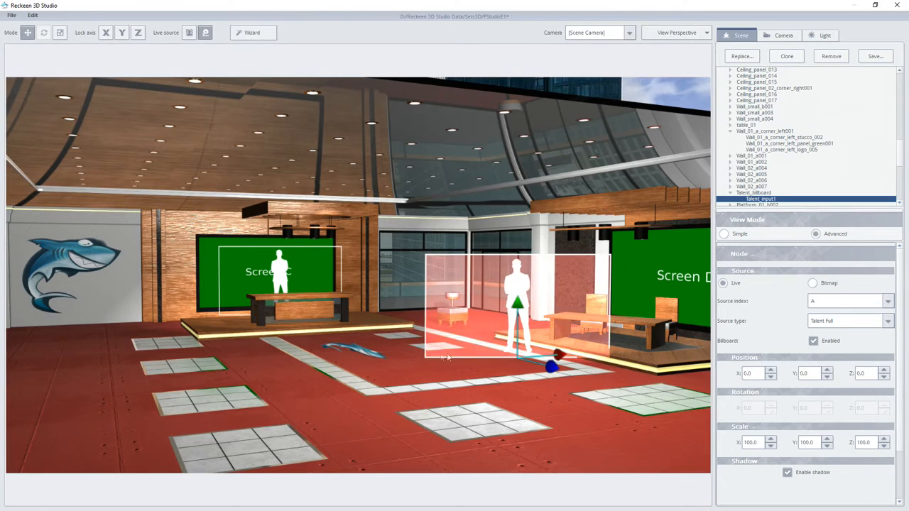
{"action": "left_click", "coordinate": [827, 302]}
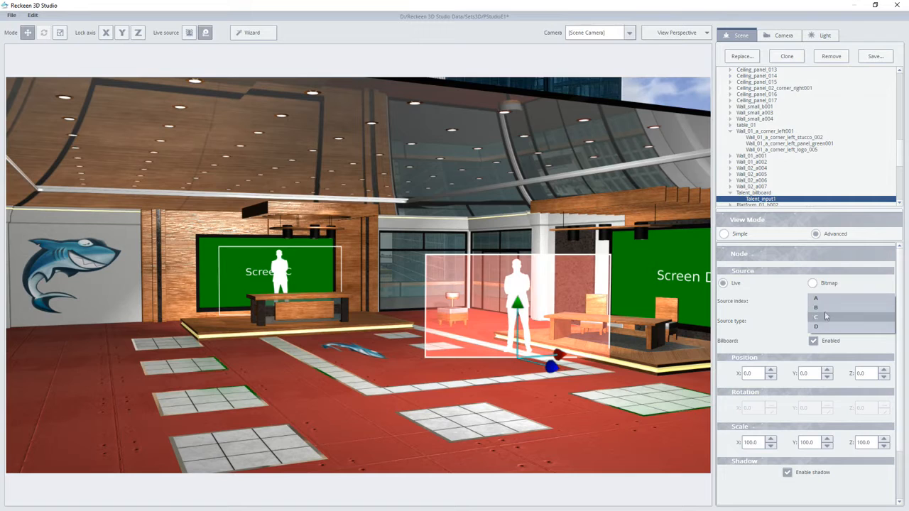
{"action": "left_click", "coordinate": [817, 298]}
Step: Try the Talent Middle source type on the Talent_billboard input and restore Talent Full
{"action": "left_click", "coordinate": [824, 320]}
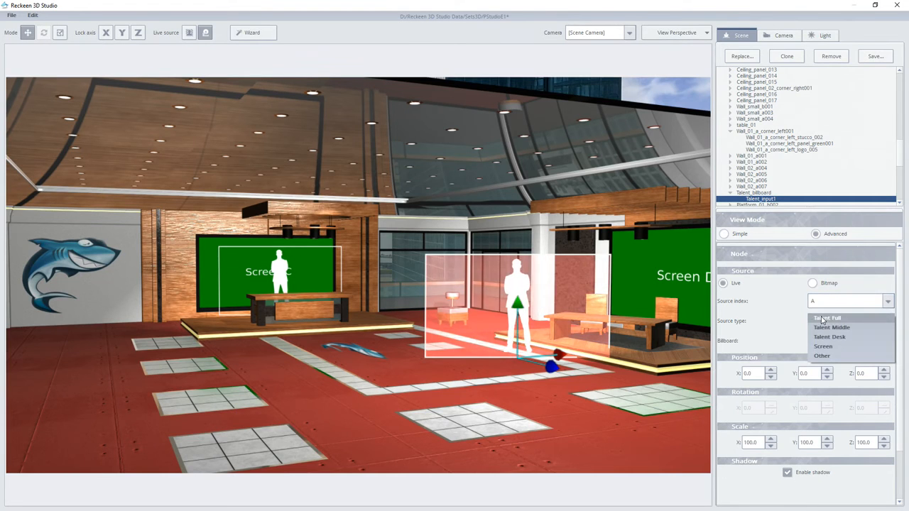
{"action": "left_click", "coordinate": [823, 327]}
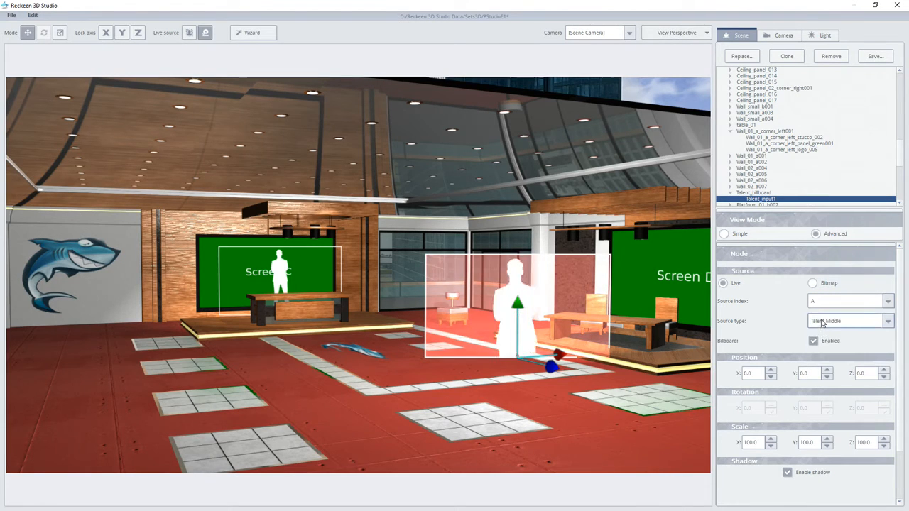
{"action": "left_click", "coordinate": [822, 321]}
{"action": "left_click", "coordinate": [823, 310]}
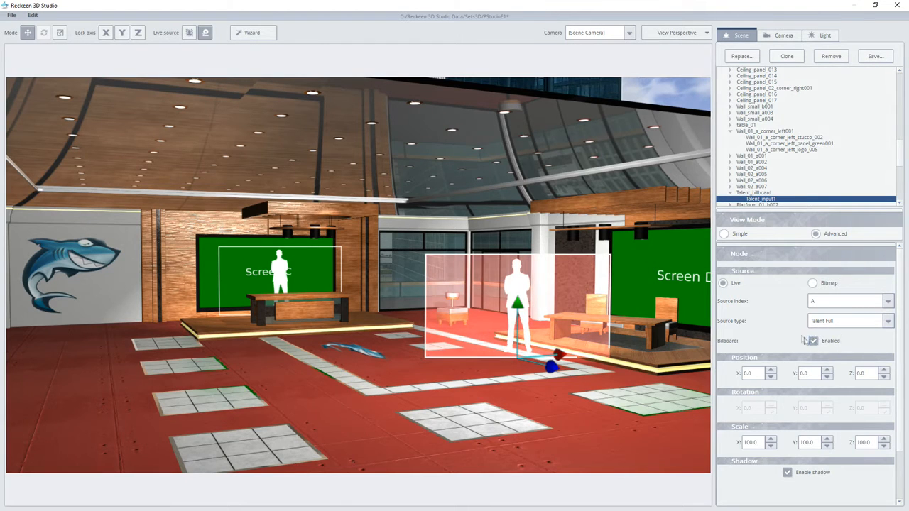
Step: Turn the billboard option of the Talent_billboard input off and on again, and check how it faces the camera
{"action": "left_click", "coordinate": [812, 342]}
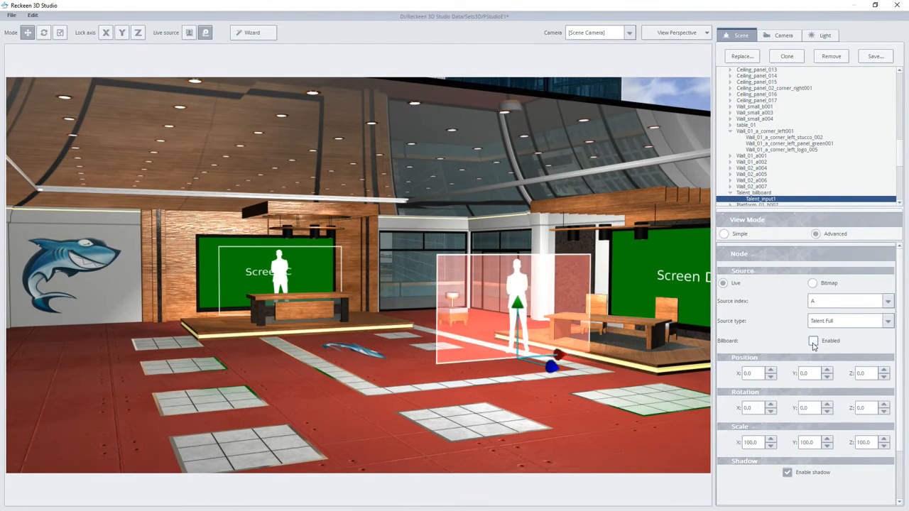
{"action": "left_click", "coordinate": [814, 345]}
{"action": "middle_click_drag", "start_coordinate": [519, 360], "coordinate": [420, 346]}
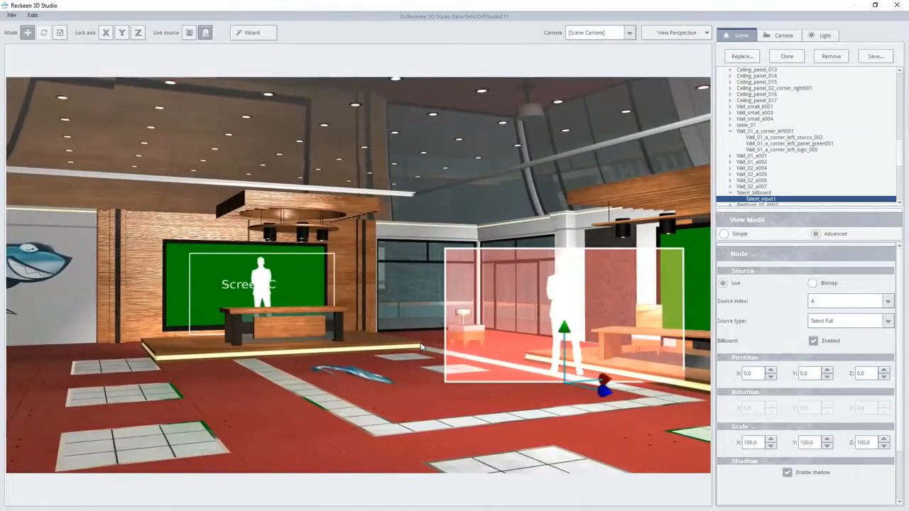
{"action": "middle_click_drag", "start_coordinate": [404, 355], "coordinate": [457, 361]}
Step: Select the Talent_input1 figure behind the desk by Screen C and move it along Z to 37.0, checking its placement
{"action": "middle_click_drag", "start_coordinate": [273, 371], "coordinate": [435, 383]}
{"action": "scroll", "coordinate": [360, 376], "scroll_direction": "up", "scroll_amount": 3}
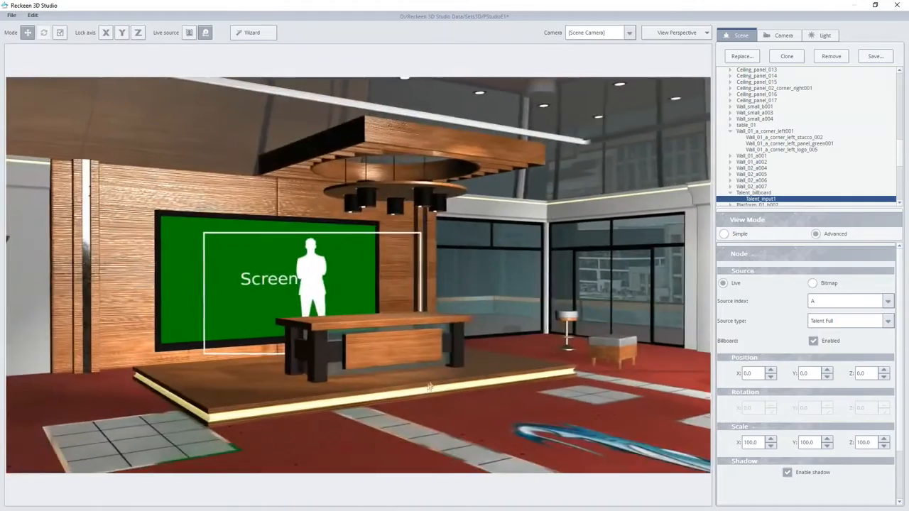
{"action": "scroll", "coordinate": [434, 385], "scroll_direction": "up", "scroll_amount": 3}
{"action": "middle_click_drag", "start_coordinate": [374, 399], "coordinate": [441, 391]}
{"action": "left_click", "coordinate": [347, 292]}
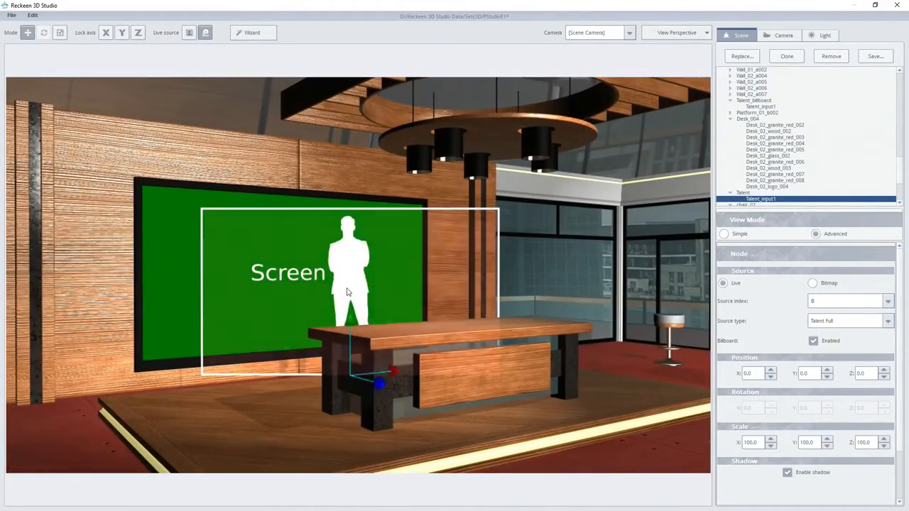
{"action": "left_click_drag", "start_coordinate": [378, 384], "coordinate": [339, 392]}
{"action": "middle_click_drag", "start_coordinate": [339, 392], "coordinate": [538, 405]}
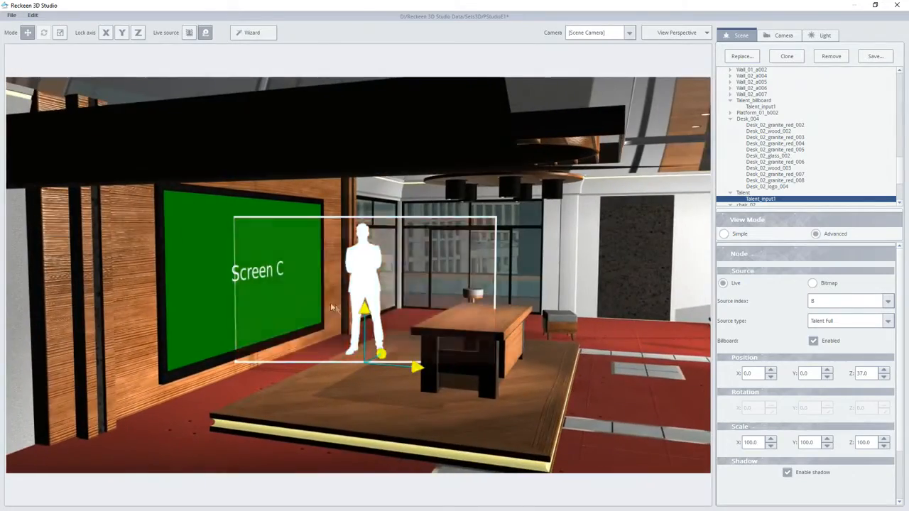
{"action": "middle_click_drag", "start_coordinate": [499, 366], "coordinate": [314, 376]}
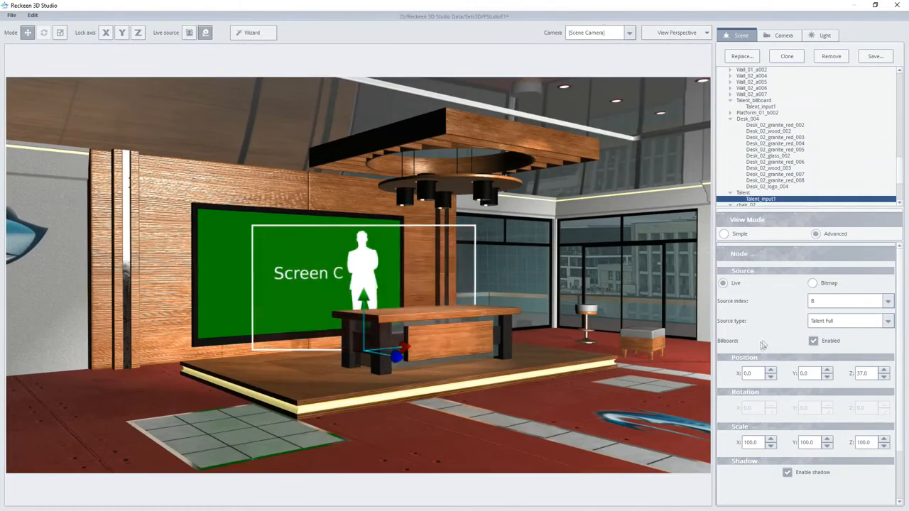
Step: Disable the billboard option of the talent behind the Screen C desk and view it from another angle
{"action": "left_click", "coordinate": [814, 342]}
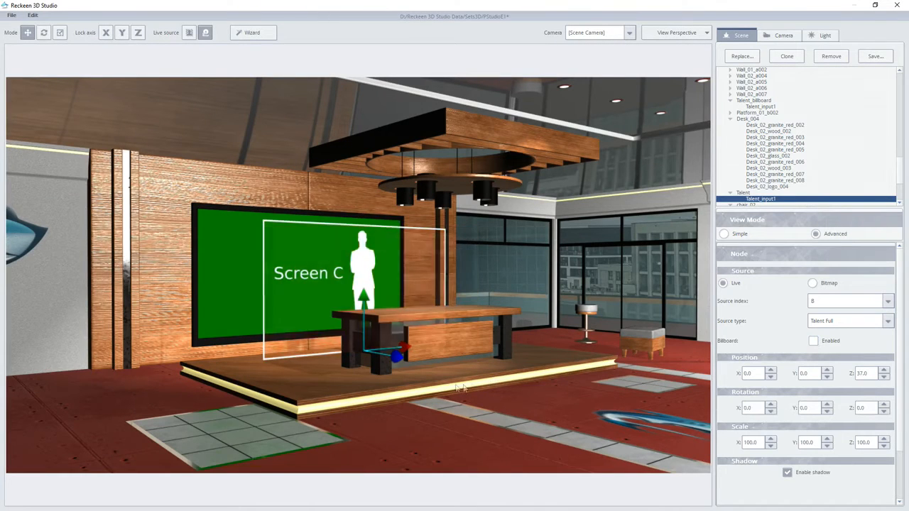
{"action": "middle_click_drag", "start_coordinate": [415, 390], "coordinate": [493, 395]}
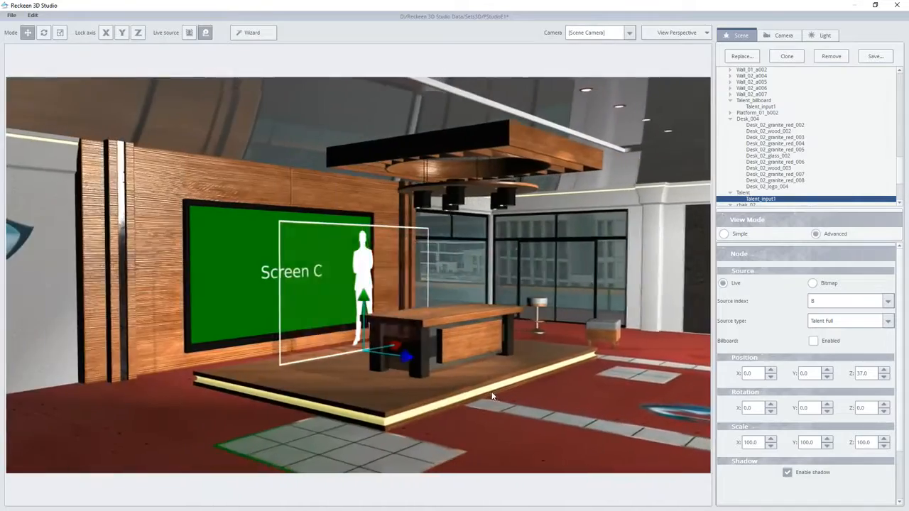
Step: Select the Talent_billboard talent figure in front of Screen D, move it to about X -159.7, Z -17.5, and deselect it
{"action": "scroll", "coordinate": [331, 406], "scroll_direction": "up", "scroll_amount": 3}
{"action": "middle_click_drag", "start_coordinate": [331, 406], "coordinate": [474, 391]}
{"action": "middle_click_drag", "start_coordinate": [565, 391], "coordinate": [514, 328]}
{"action": "left_click", "coordinate": [514, 328]}
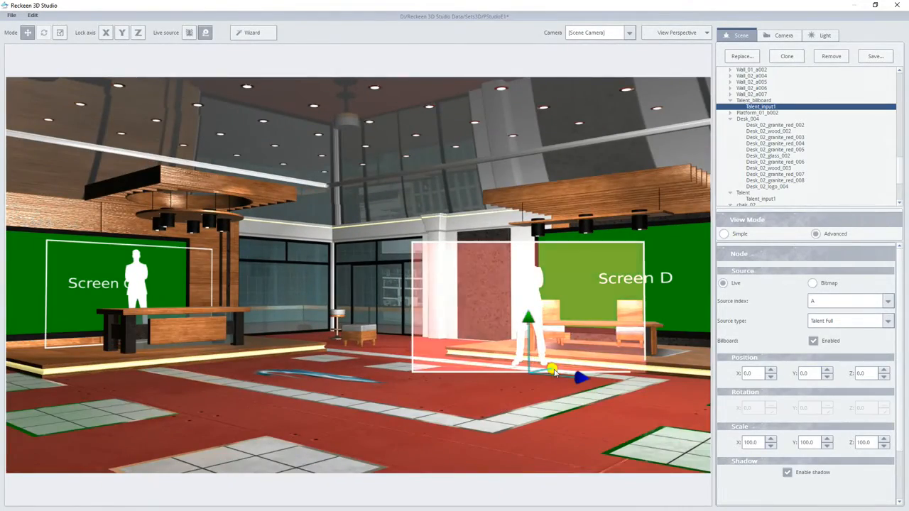
{"action": "left_click_drag", "start_coordinate": [542, 376], "coordinate": [567, 387]}
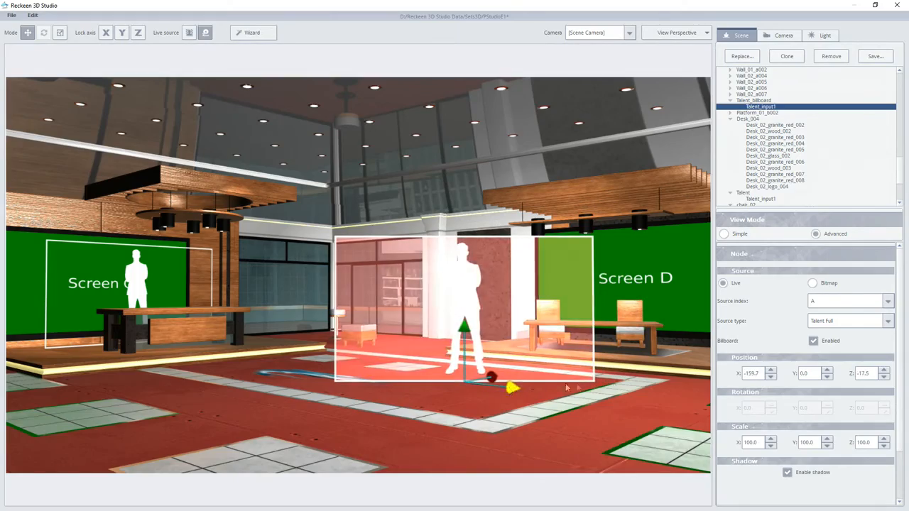
{"action": "middle_click_drag", "start_coordinate": [576, 348], "coordinate": [625, 359]}
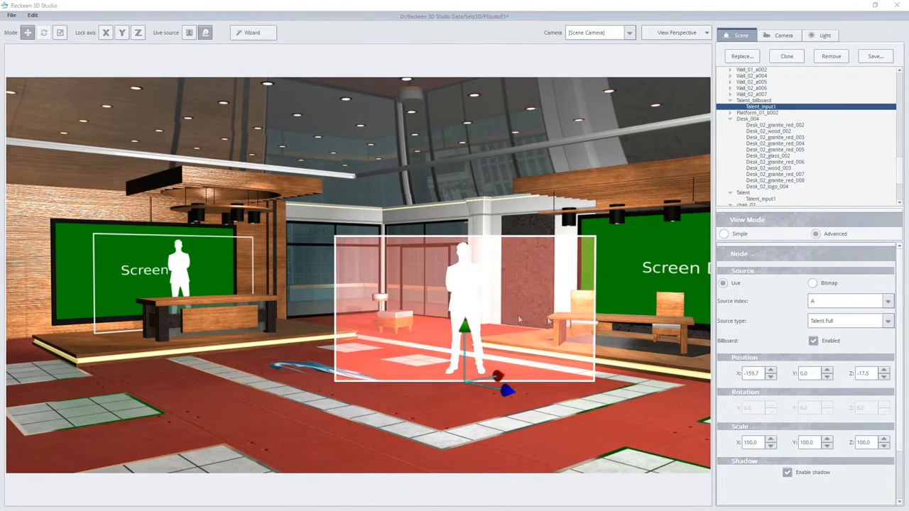
{"action": "key", "text": "Escape"}
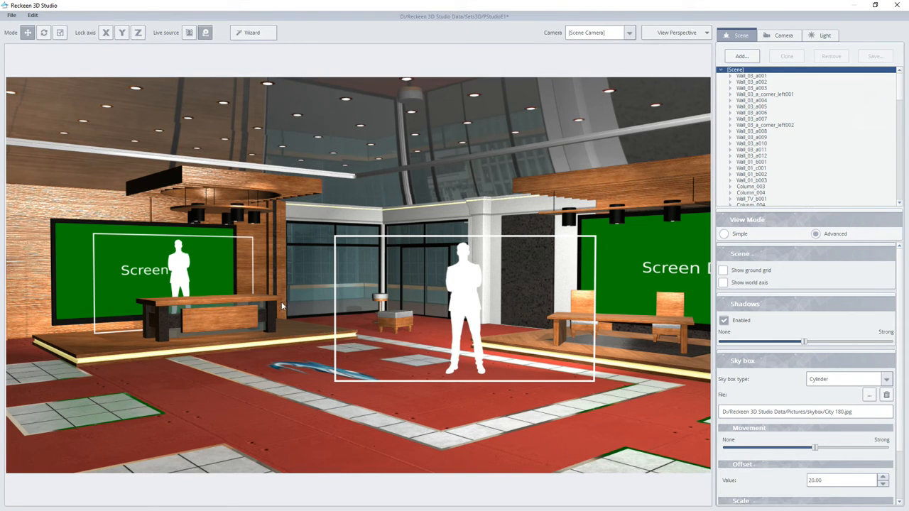
Step: Save the customized studio as a new file named "new studio 2" in the Sets3D folder
{"action": "left_click", "coordinate": [10, 15]}
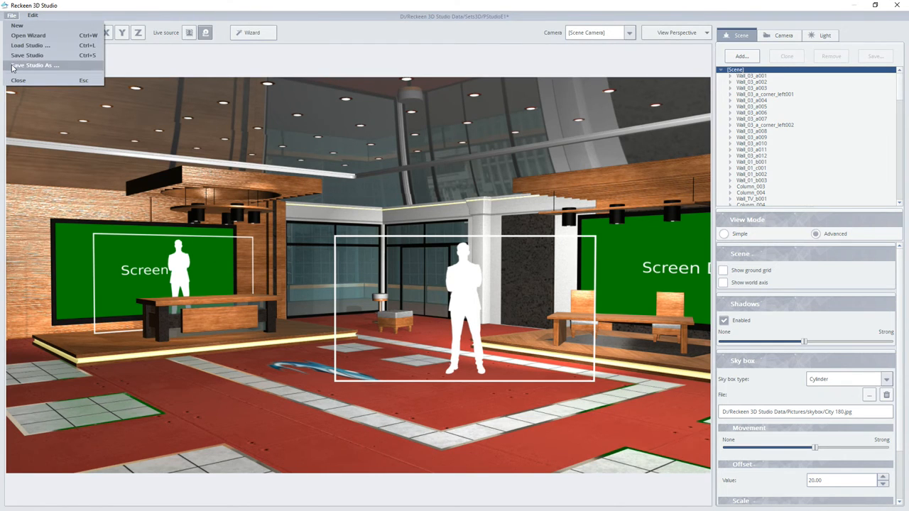
{"action": "left_click", "coordinate": [18, 66]}
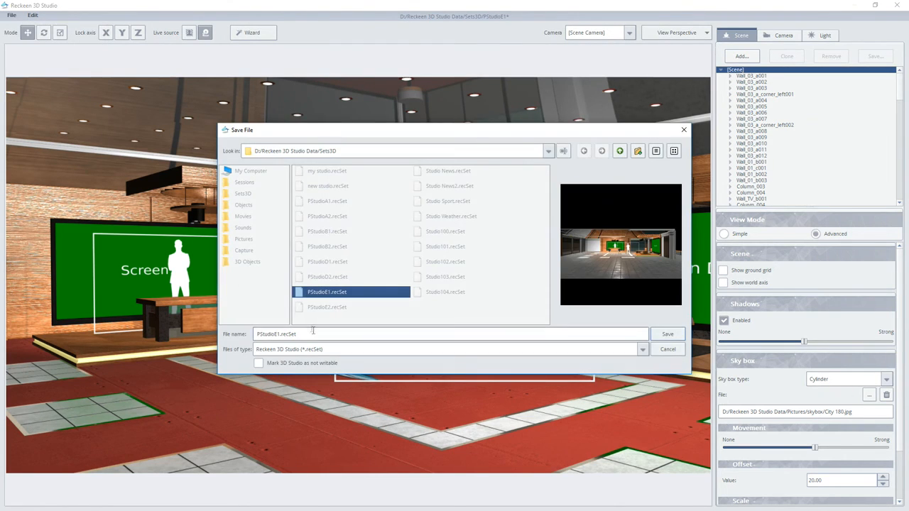
{"action": "type", "text": "new studio 2"}
{"action": "left_click", "coordinate": [663, 334]}
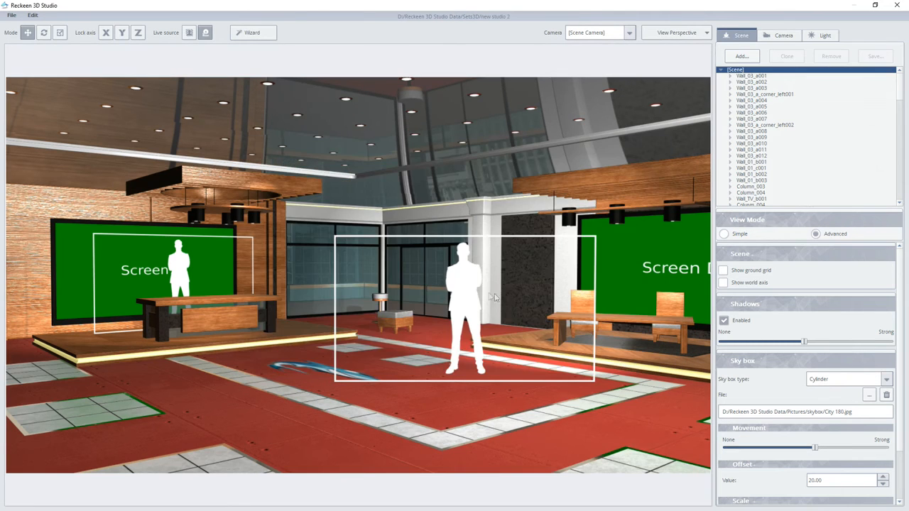
{"action": "scroll", "coordinate": [338, 288], "scroll_direction": "down", "scroll_amount": 2}
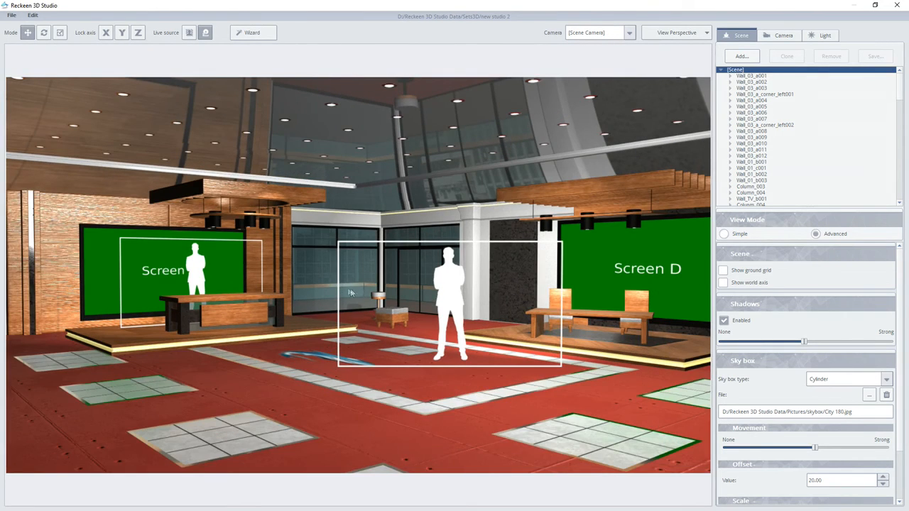